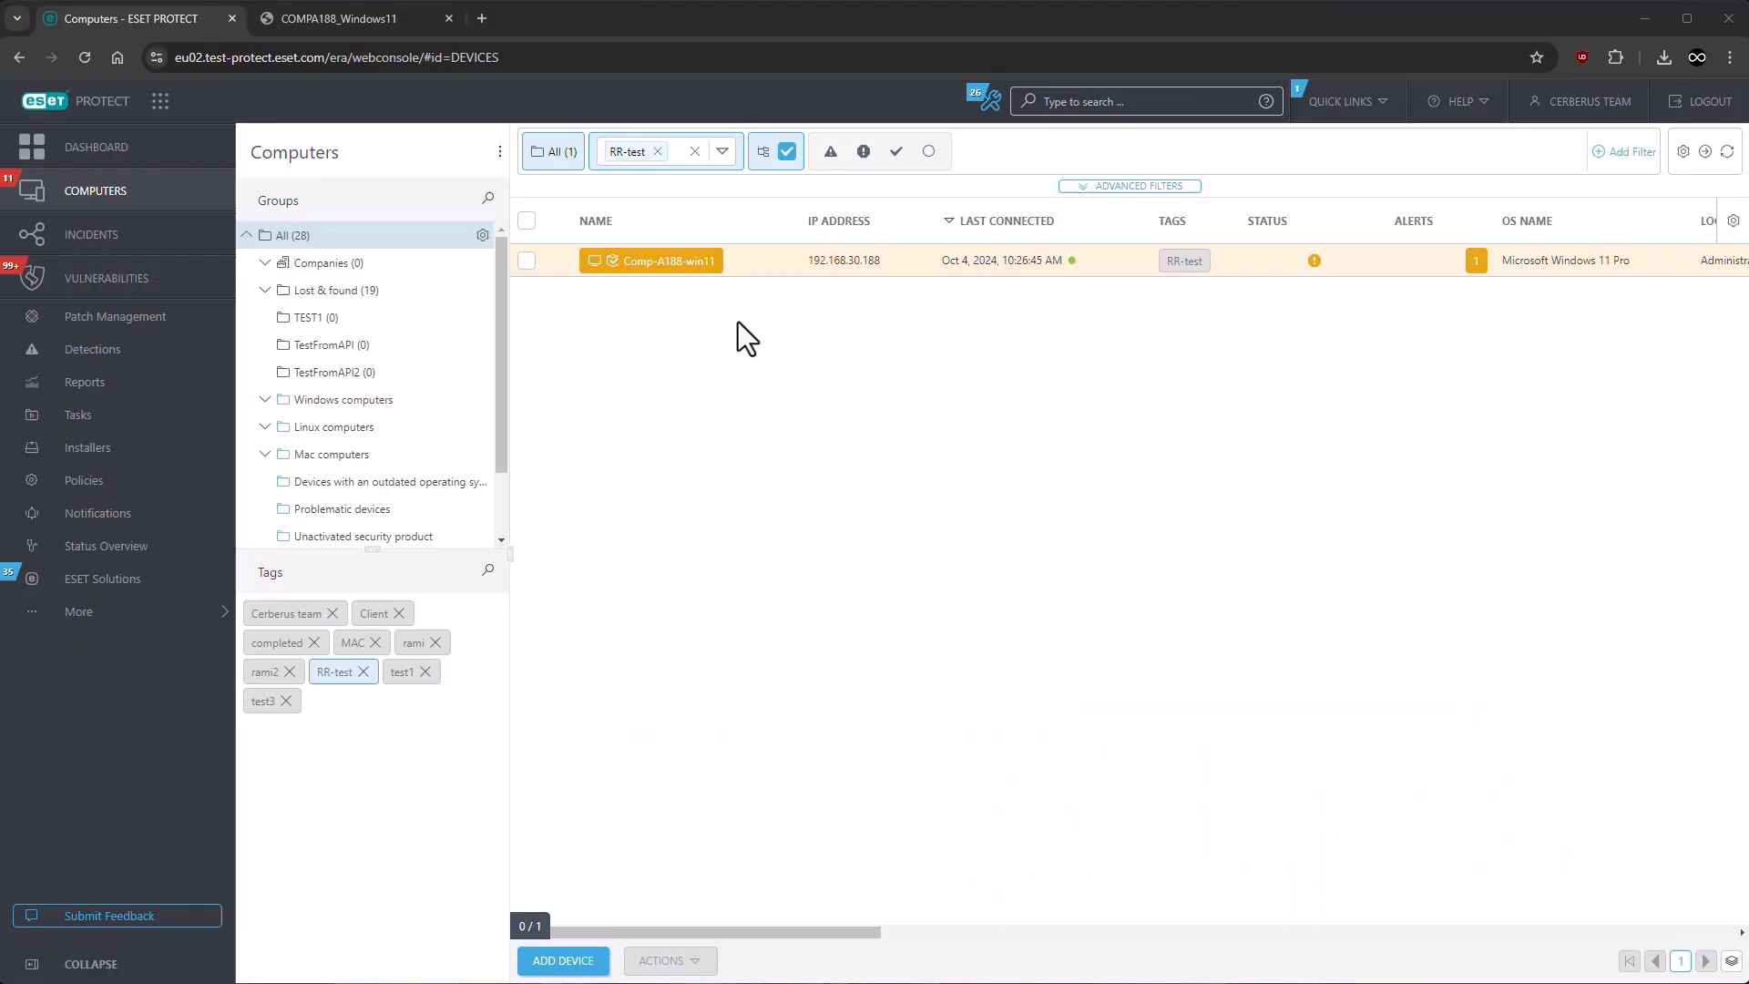
# Step: Open the RR - on policy for editing and go to its Detection Engine HIPS settings
pyautogui.click(83, 480)
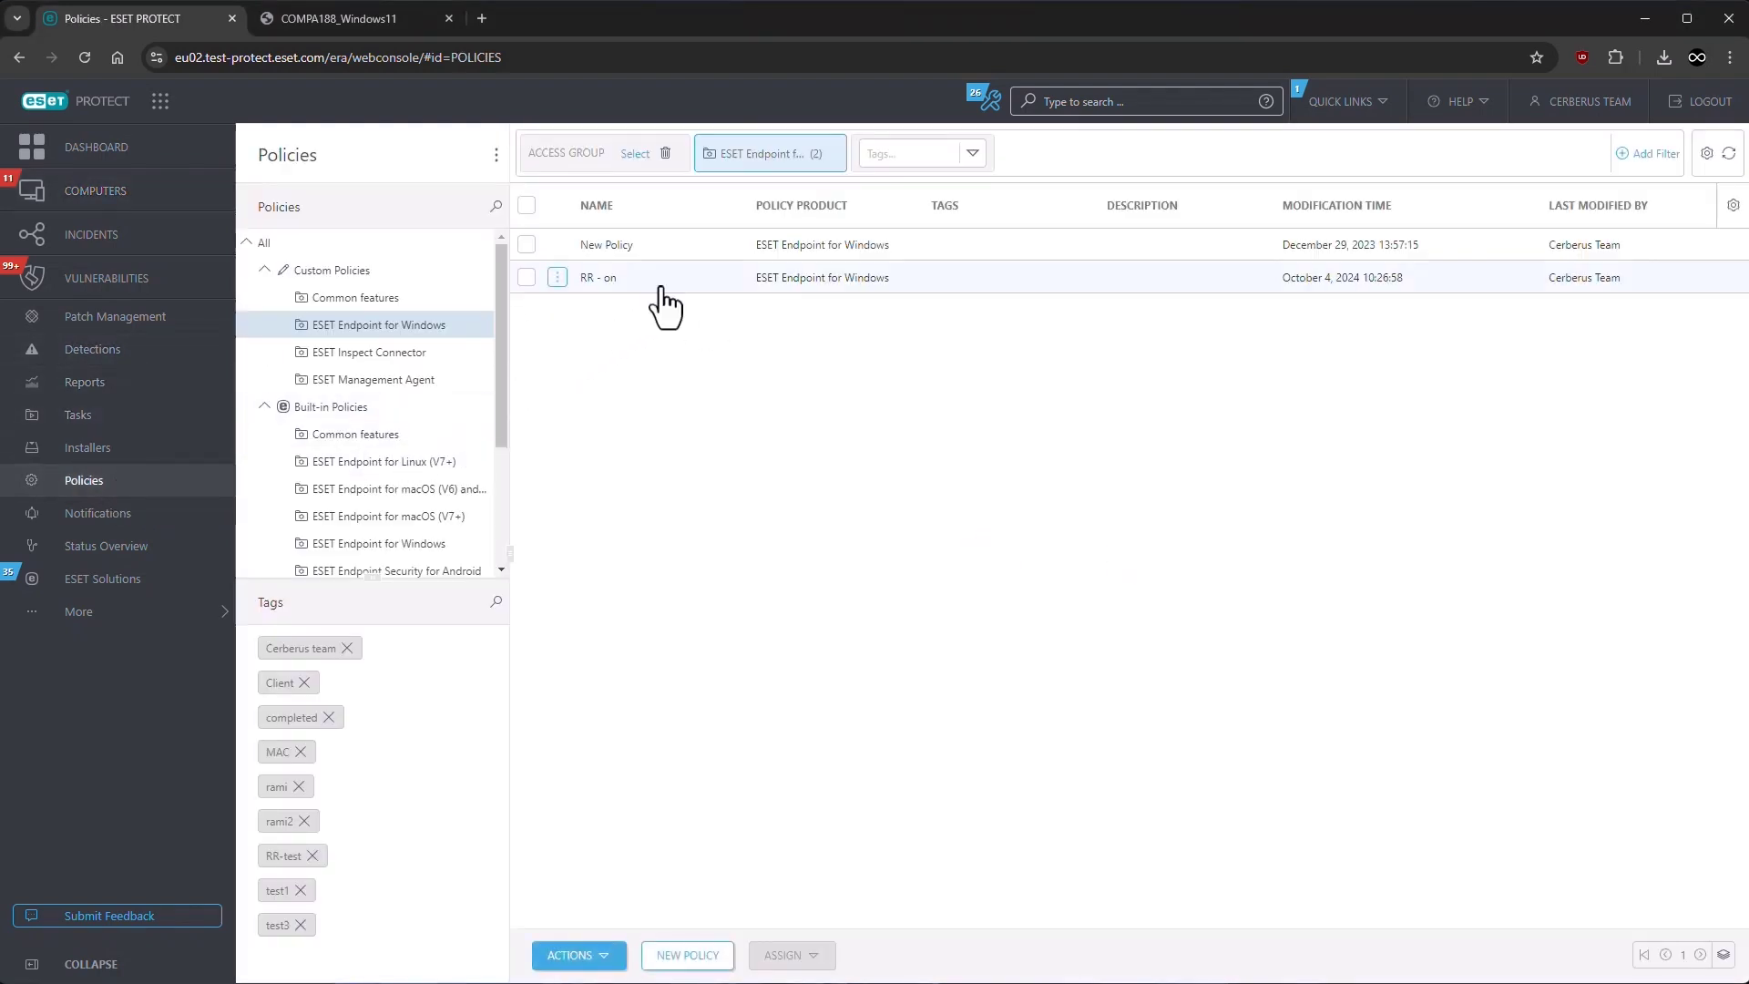
pyautogui.click(666, 287)
pyautogui.click(690, 261)
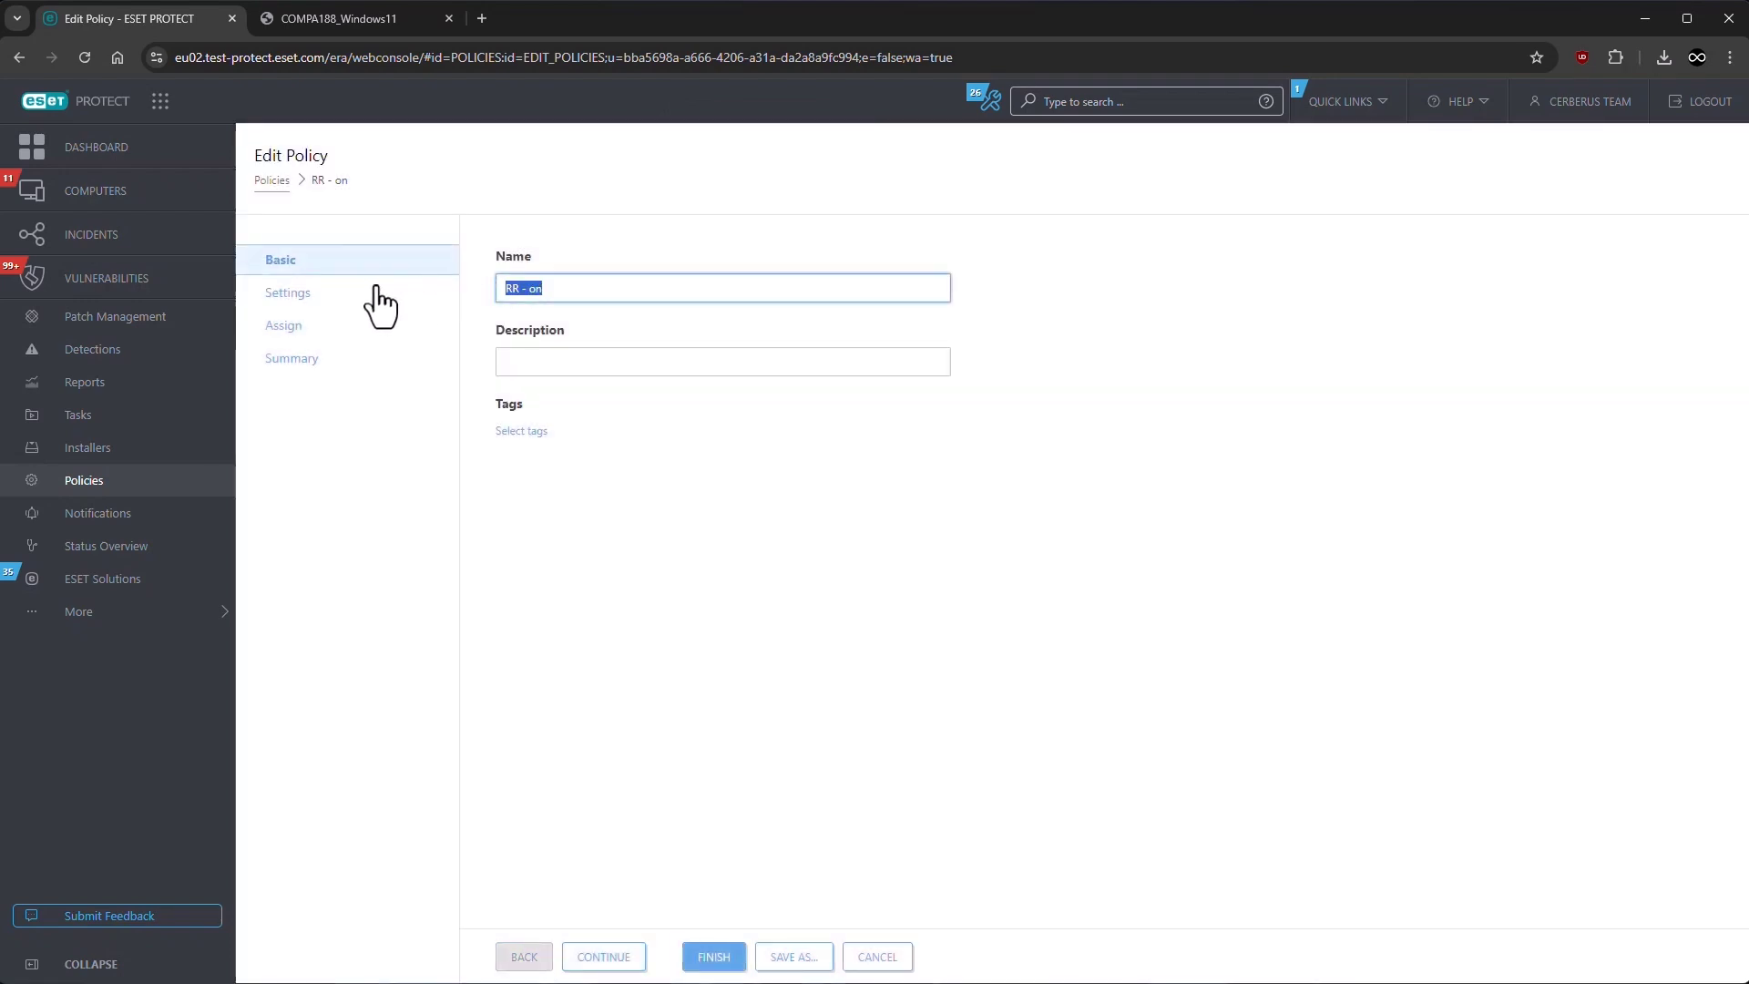
pyautogui.click(290, 294)
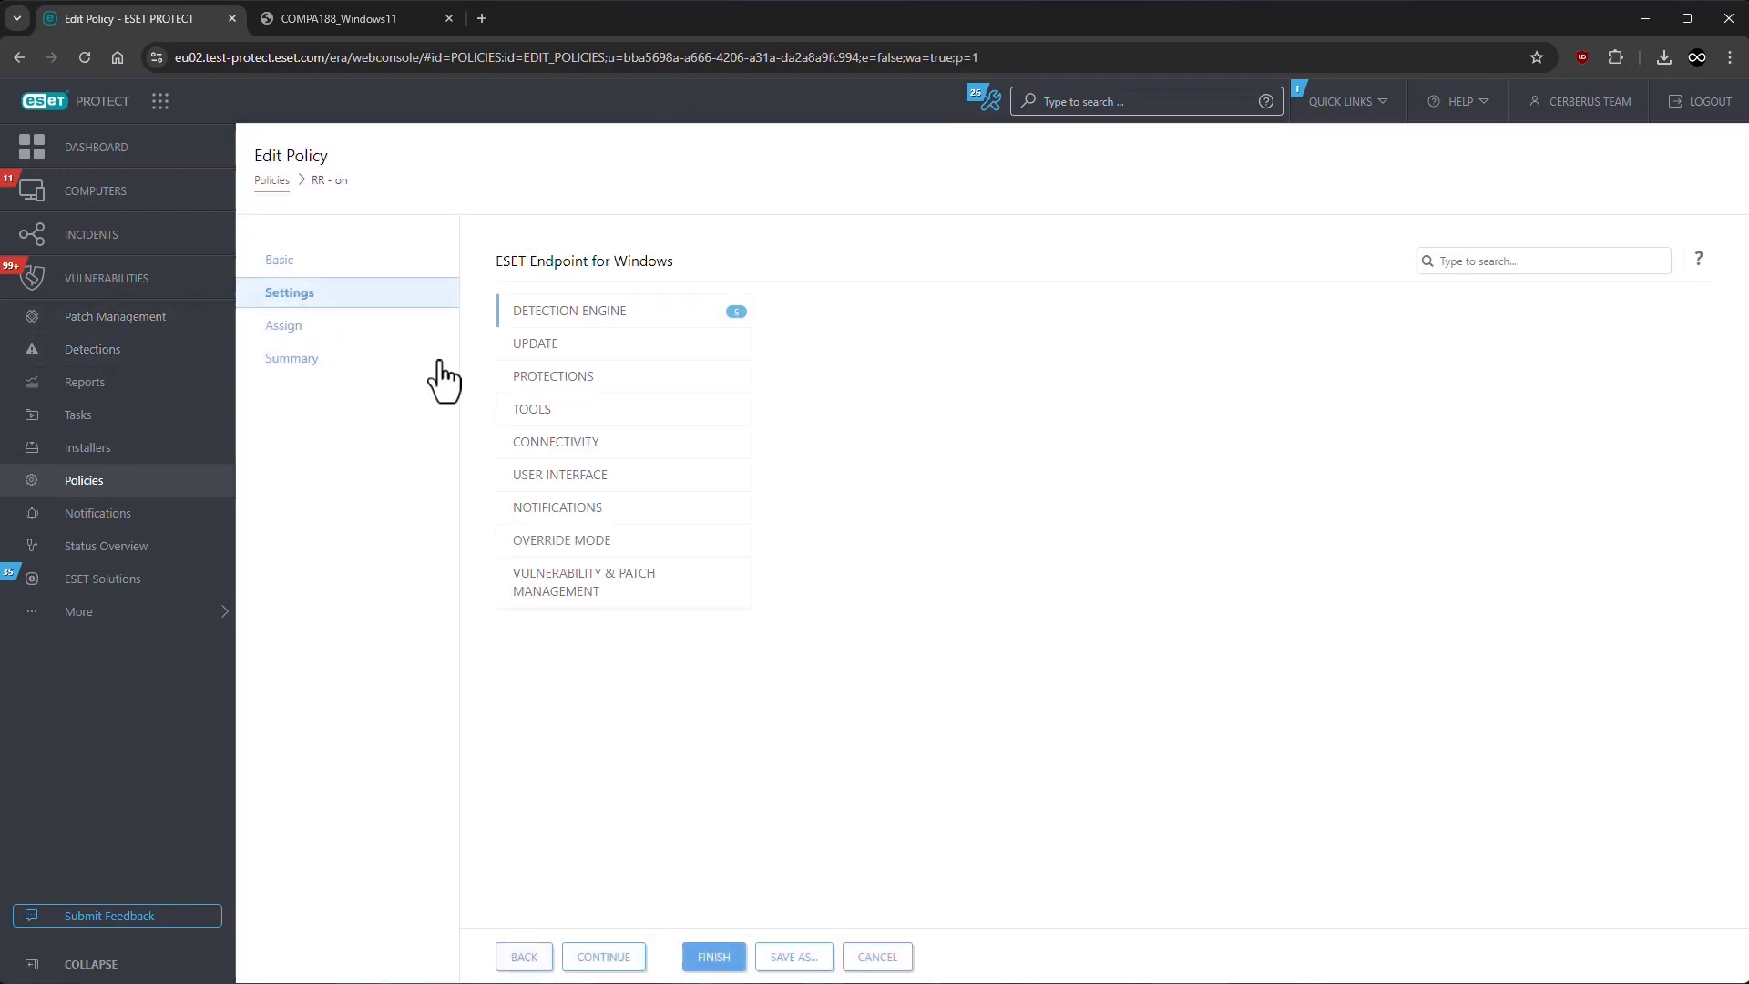
pyautogui.click(667, 315)
pyautogui.click(642, 386)
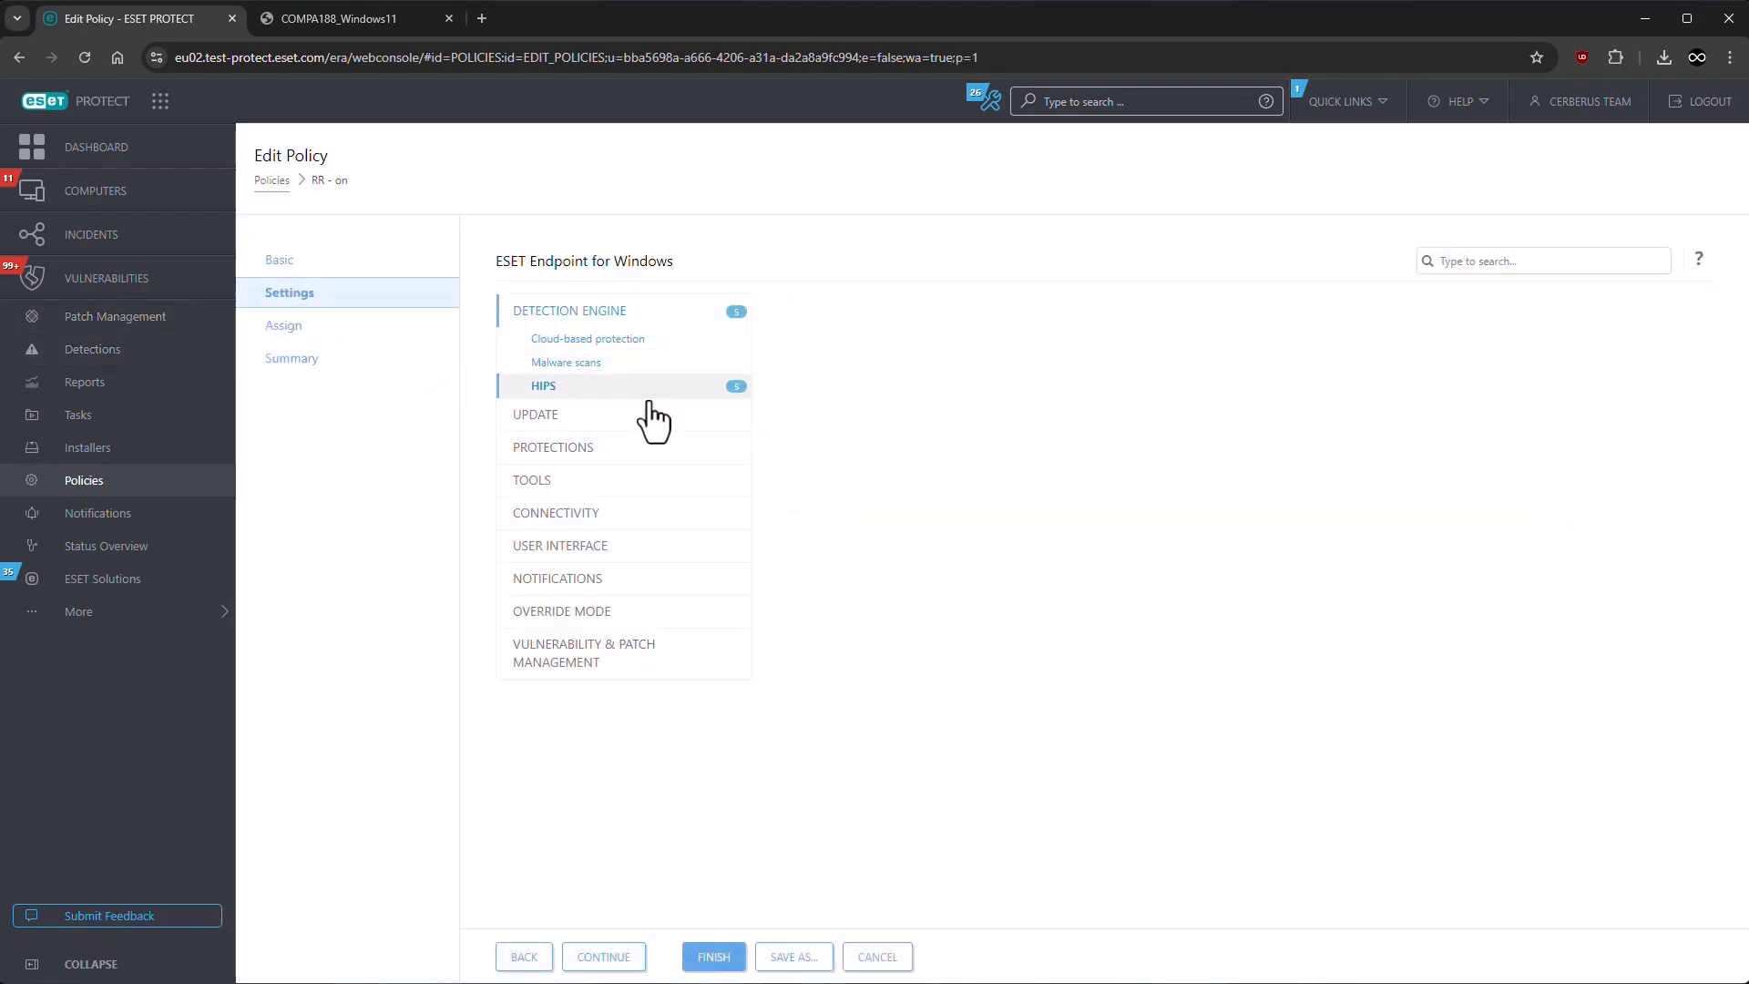
# Step: Keep Ransomware Shield's protected file types, save the RR - on policy, and return to Computers
pyautogui.click(889, 696)
pyautogui.scroll(-1, 1251, 733)
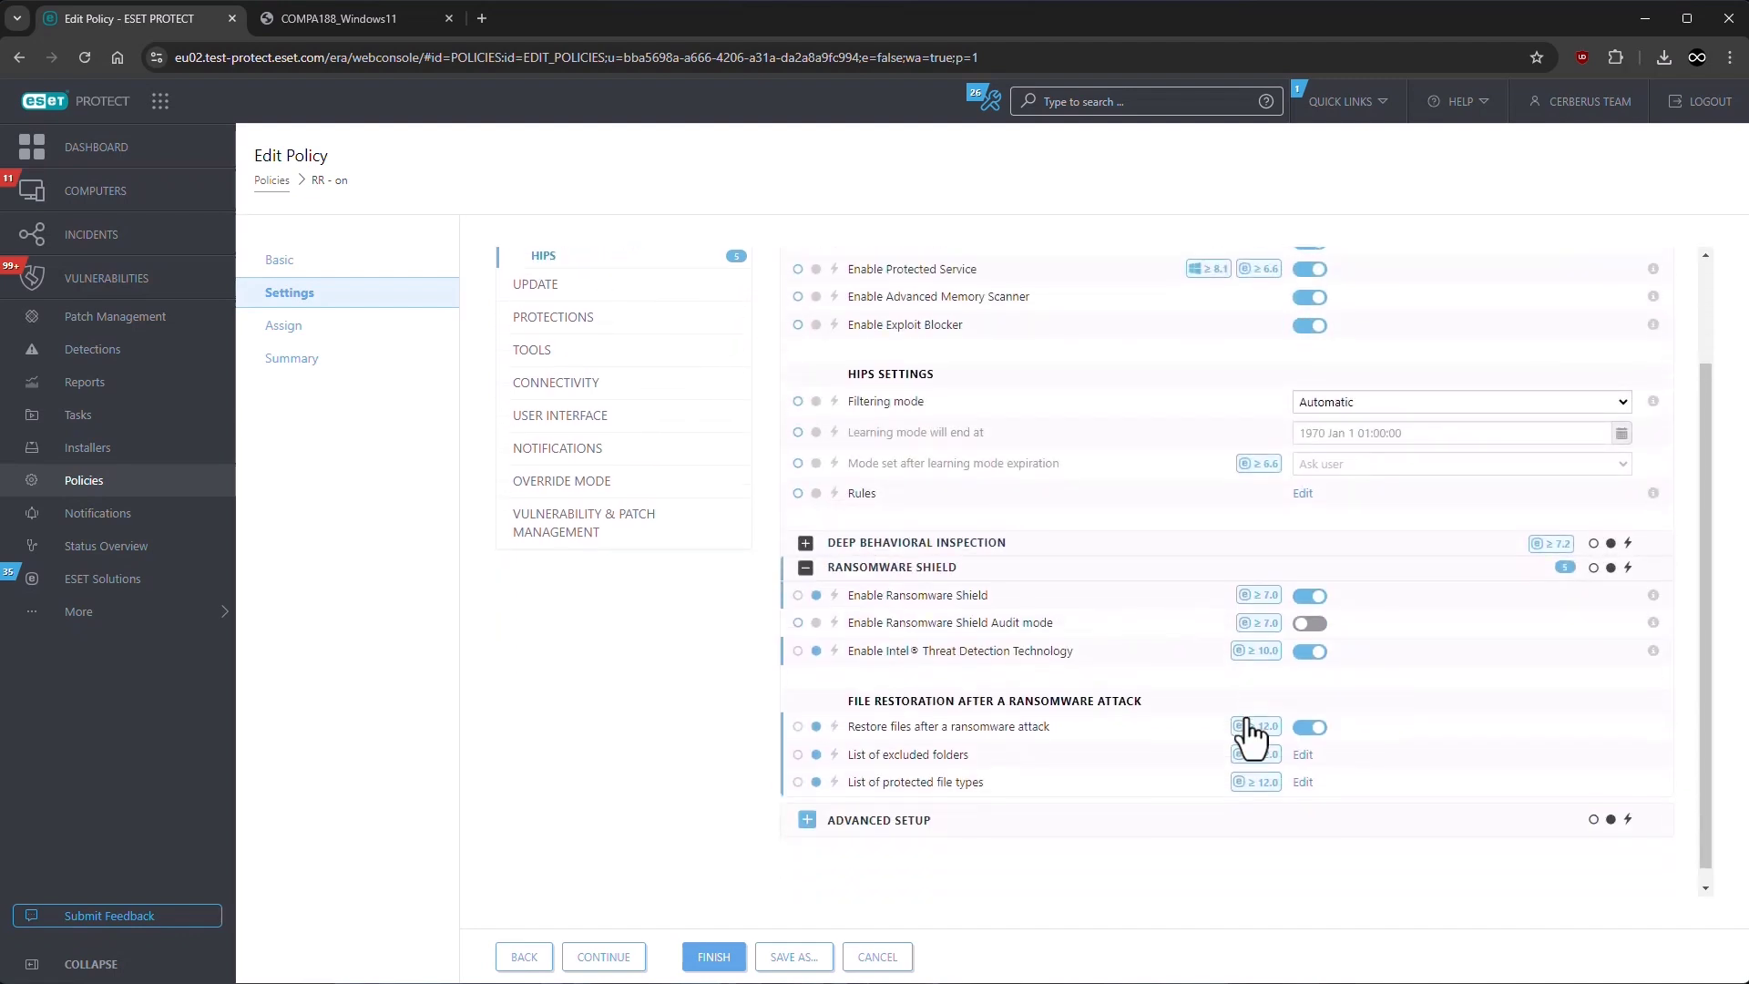
pyautogui.scroll(-1, 1305, 782)
pyautogui.click(1302, 766)
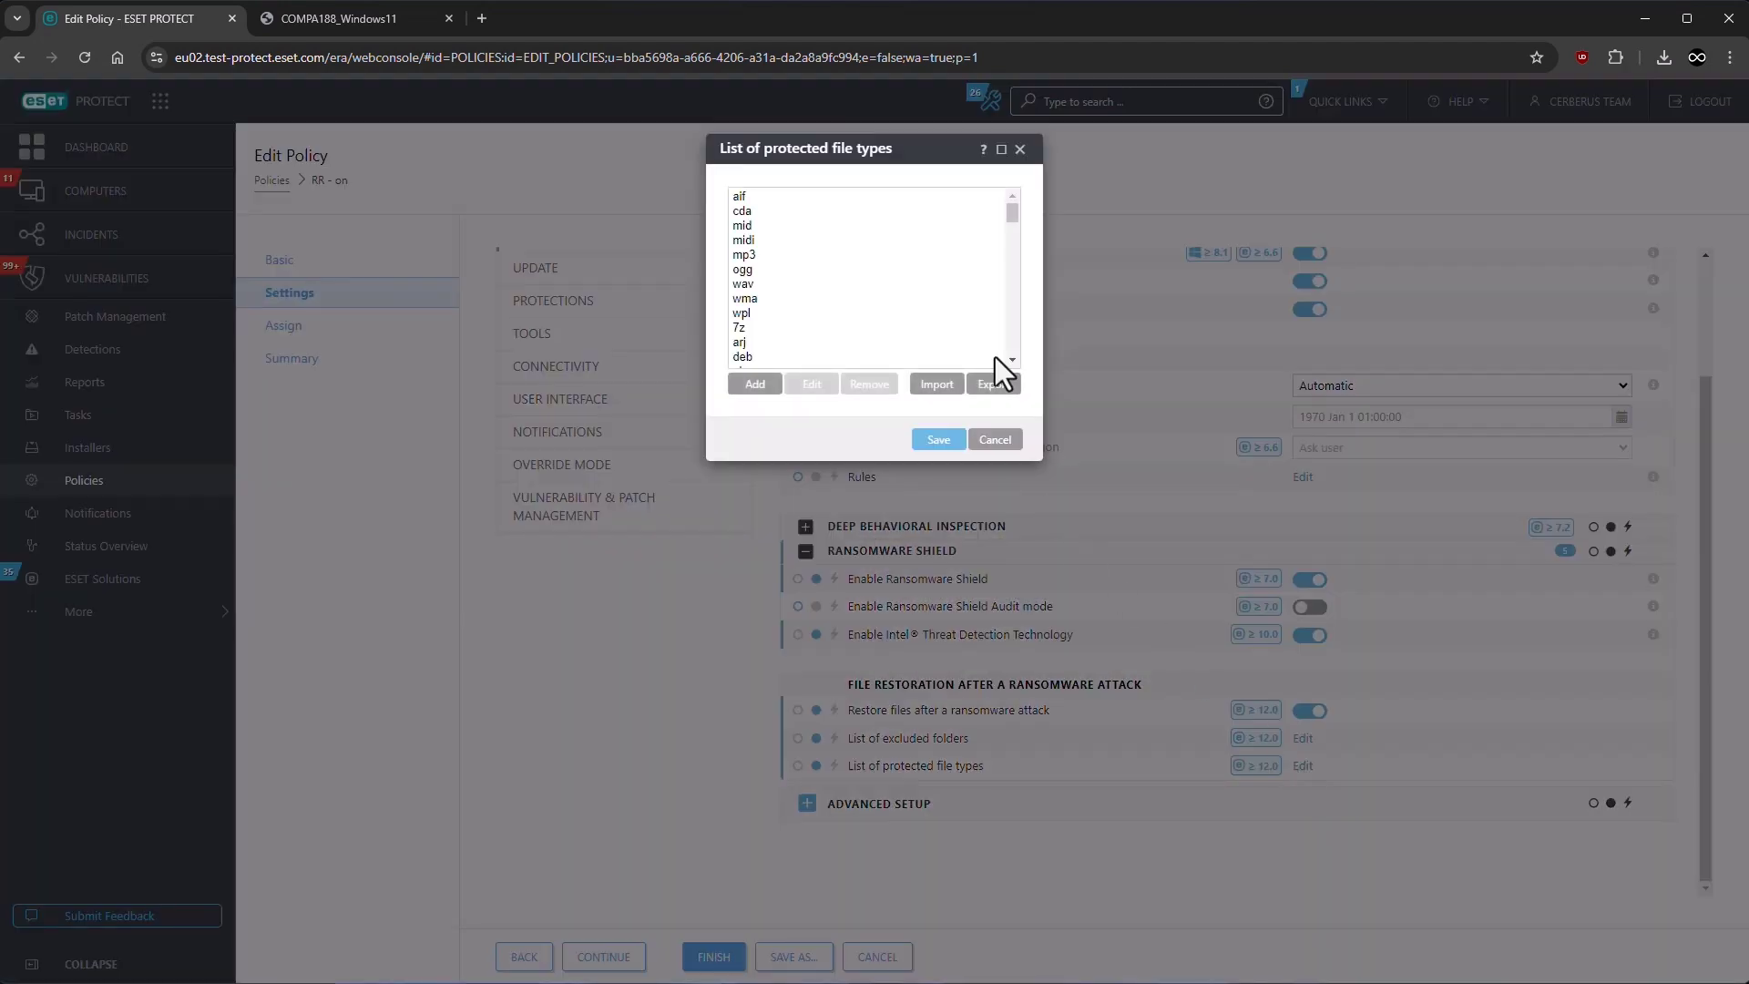
pyautogui.moveTo(1013, 214); pyautogui.dragTo(1013, 358)
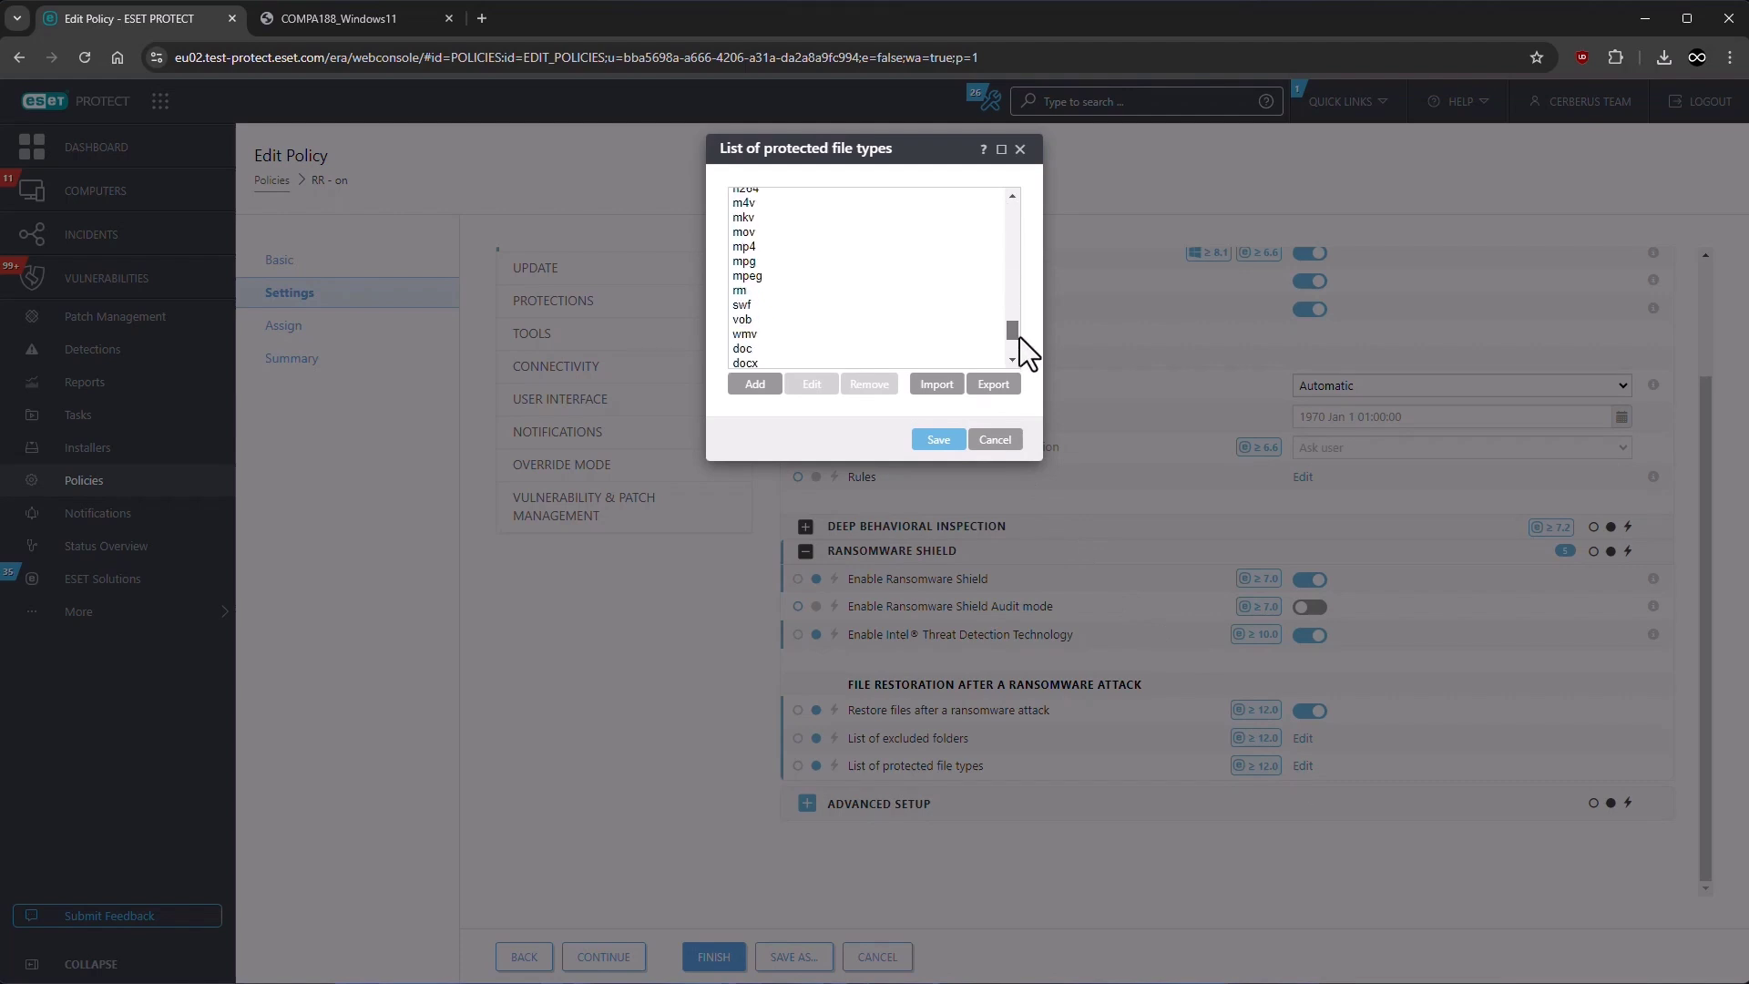
pyautogui.click(940, 440)
pyautogui.click(714, 957)
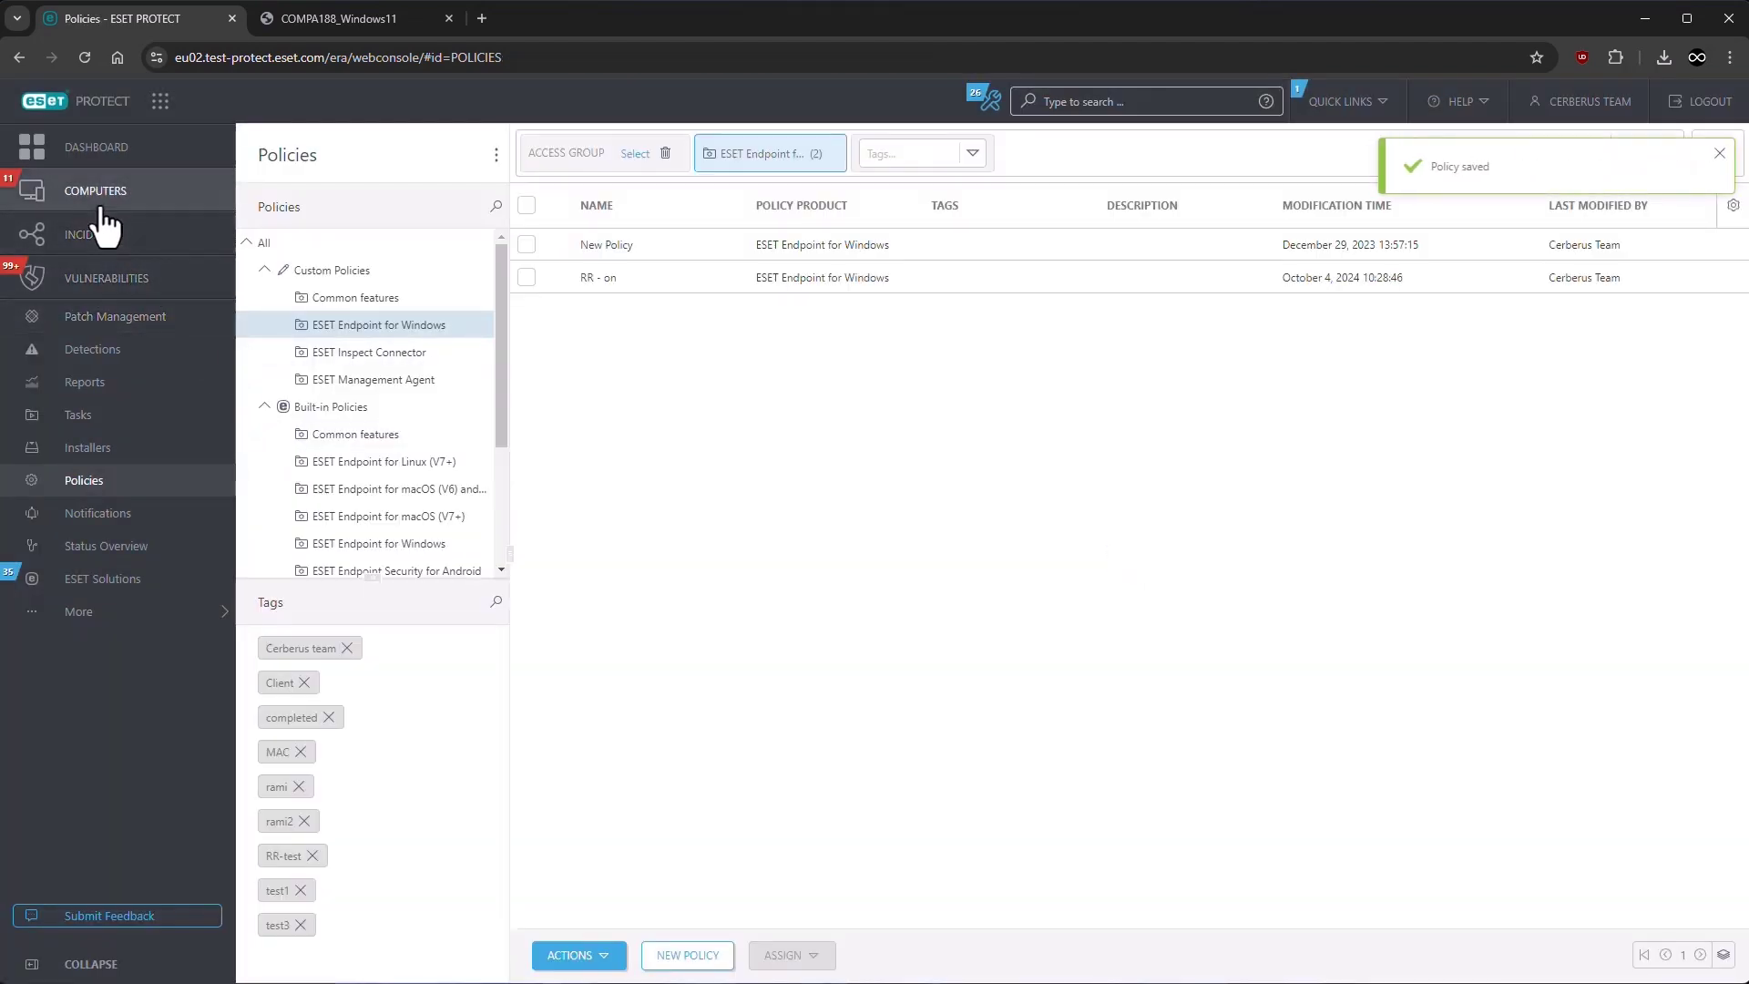
pyautogui.click(95, 190)
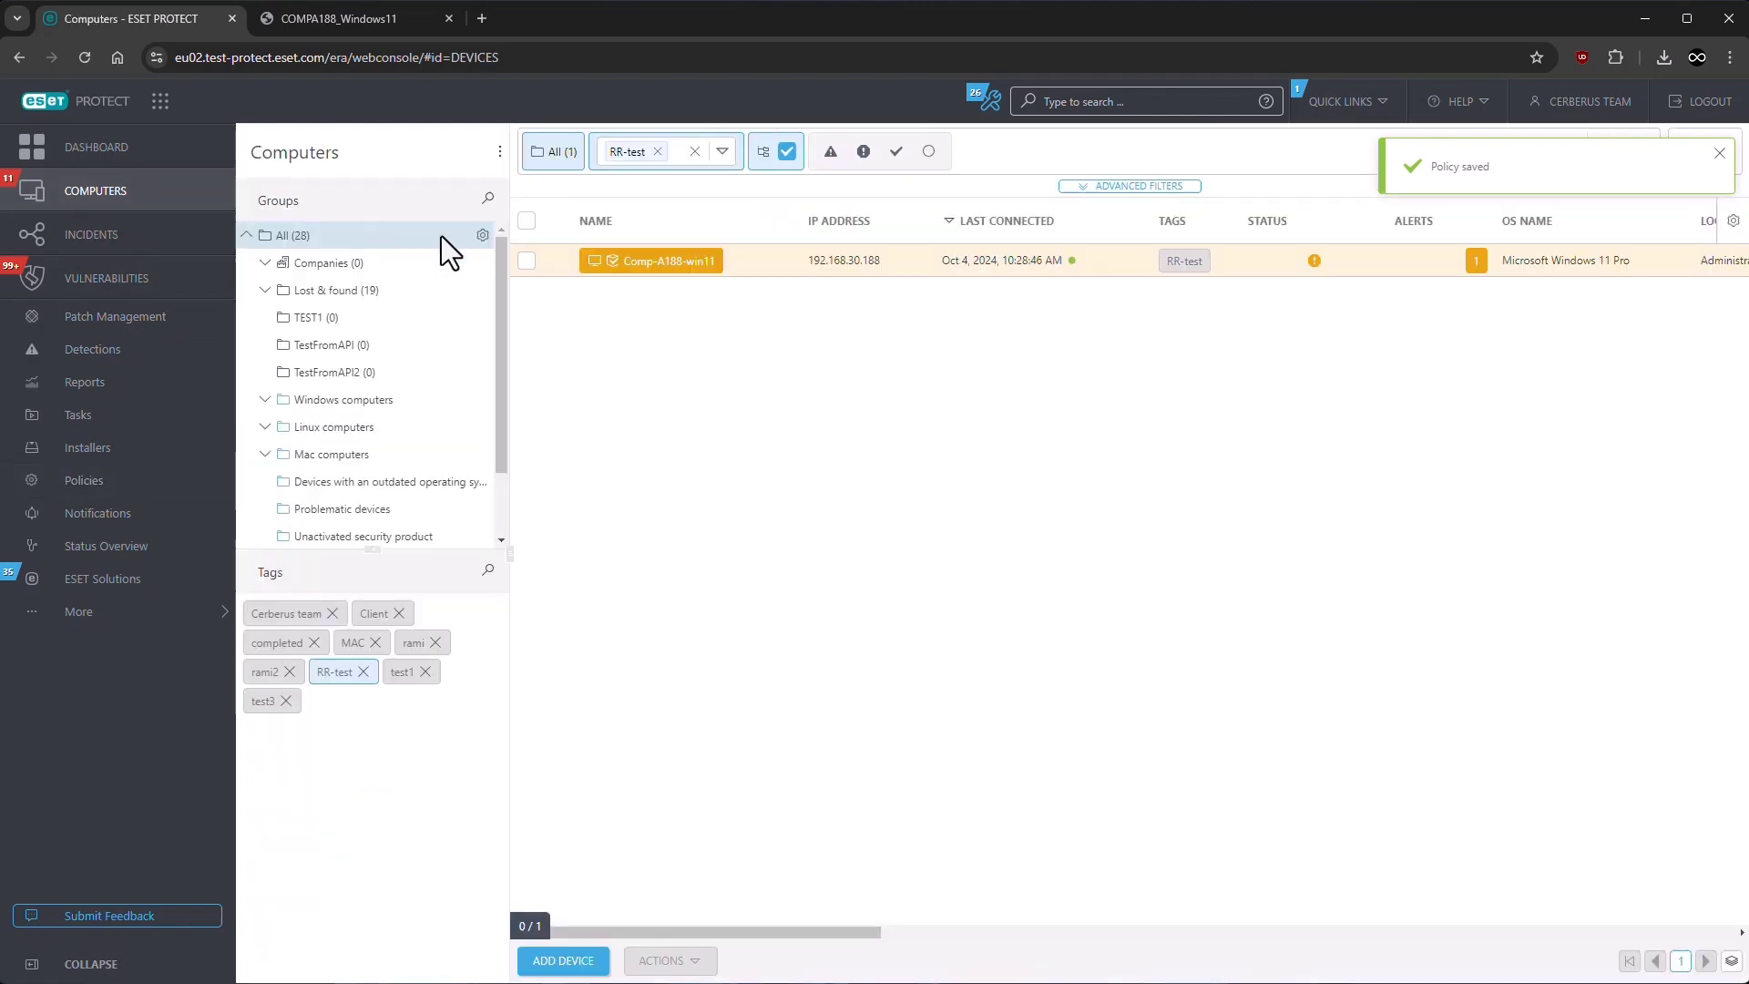
pyautogui.click(339, 18)
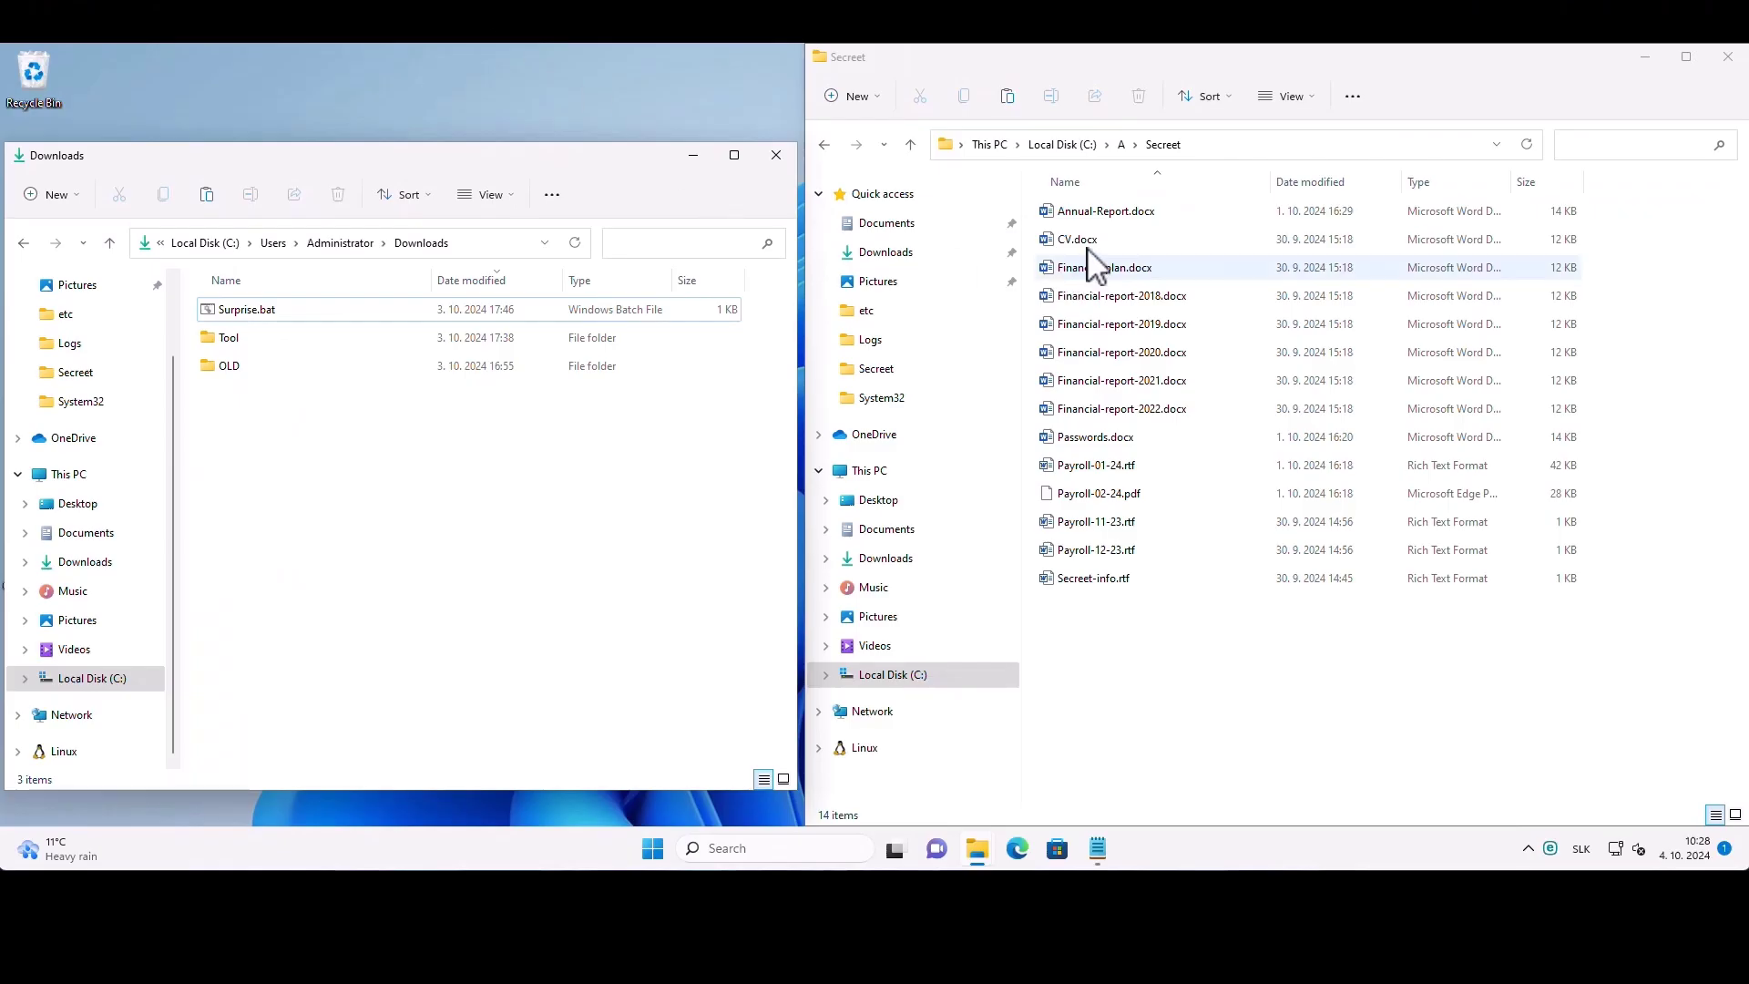
pyautogui.doubleClick(1105, 211)
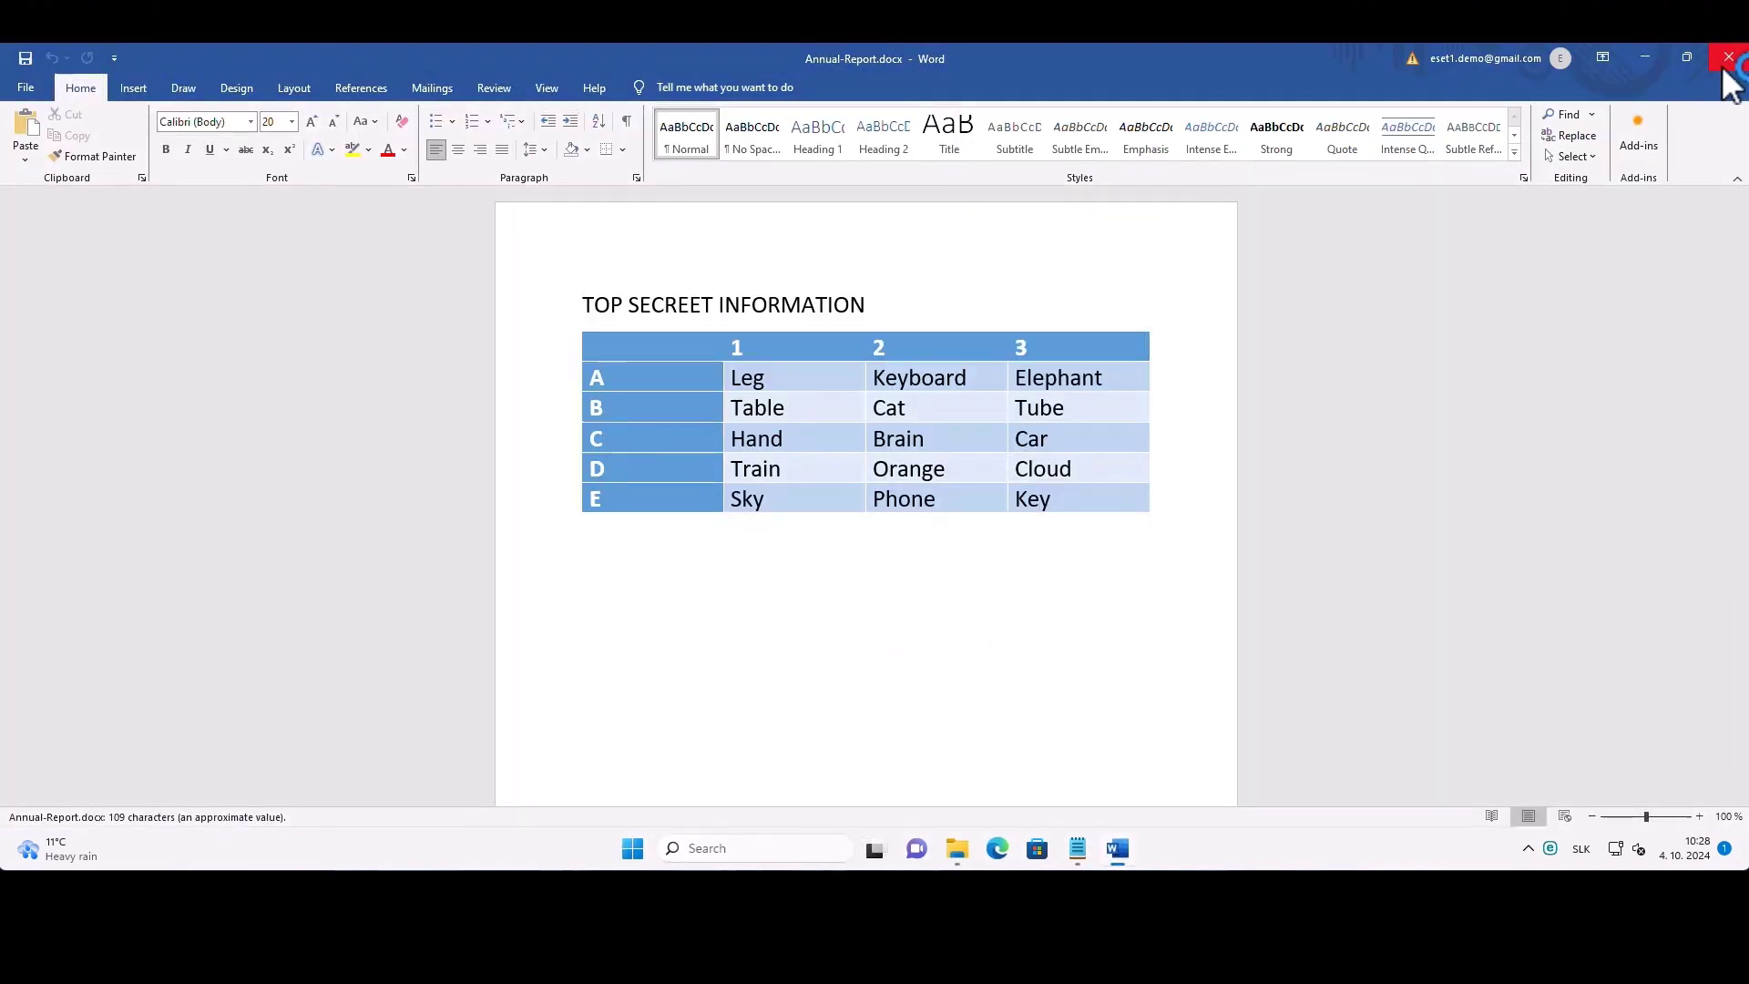
pyautogui.click(1729, 60)
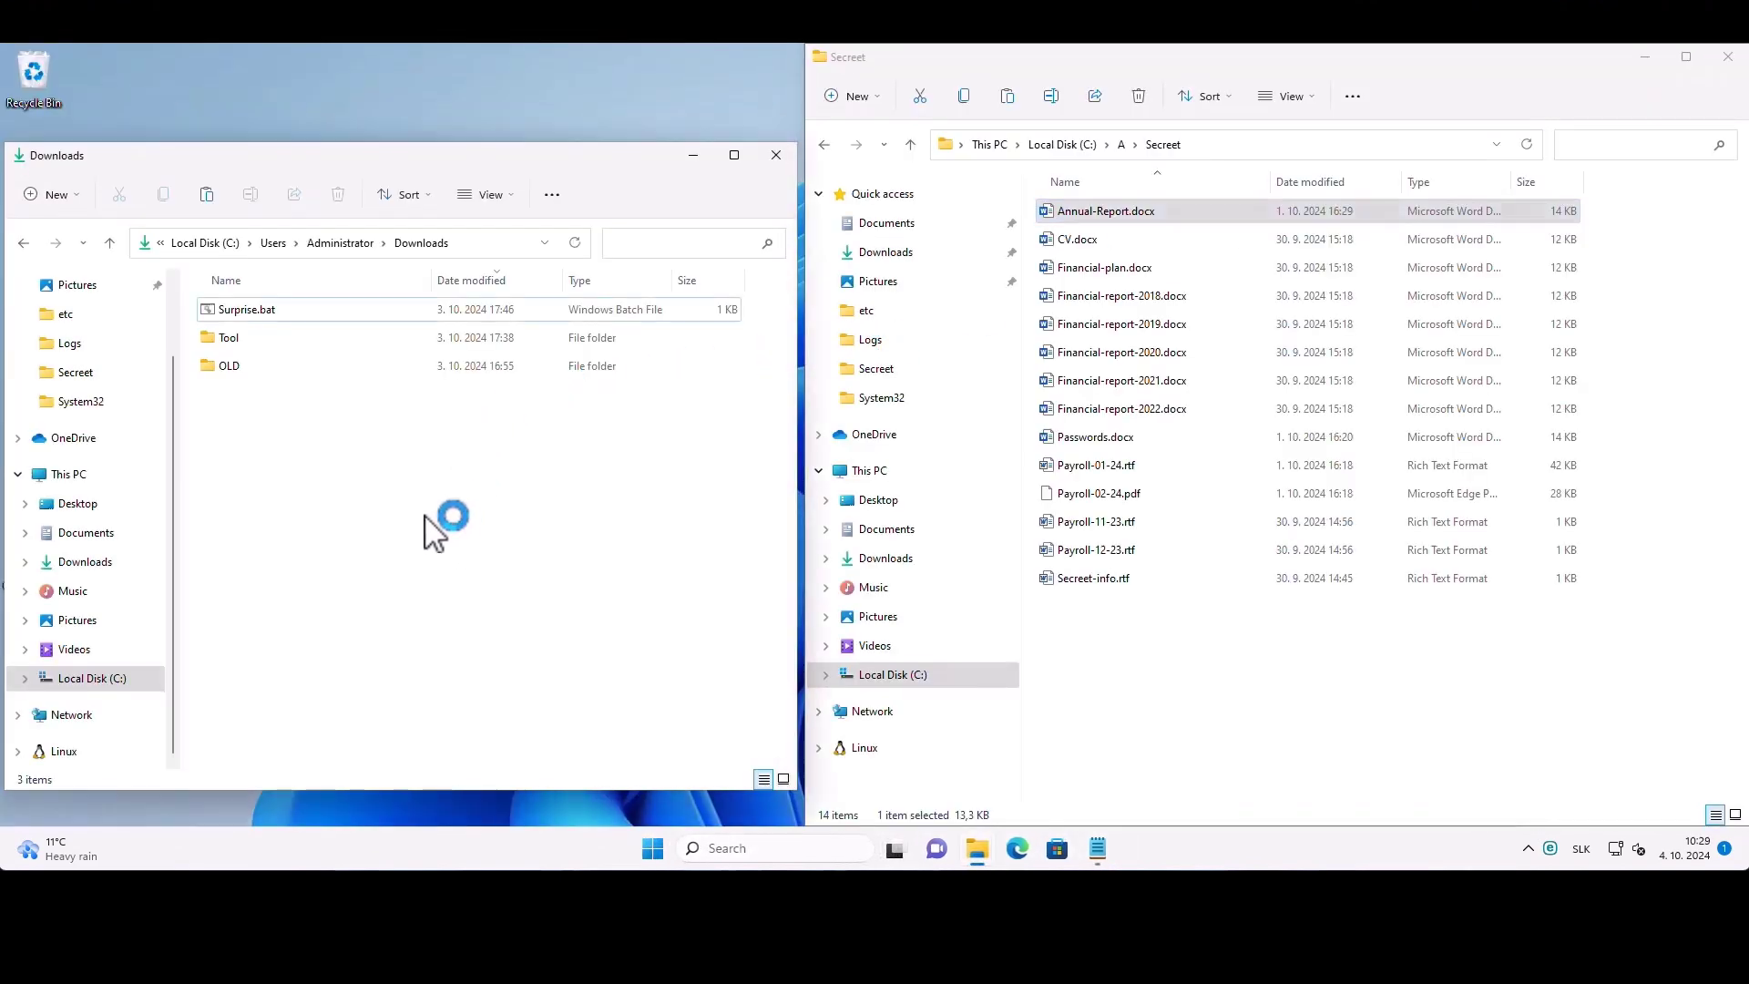
pyautogui.click(248, 308)
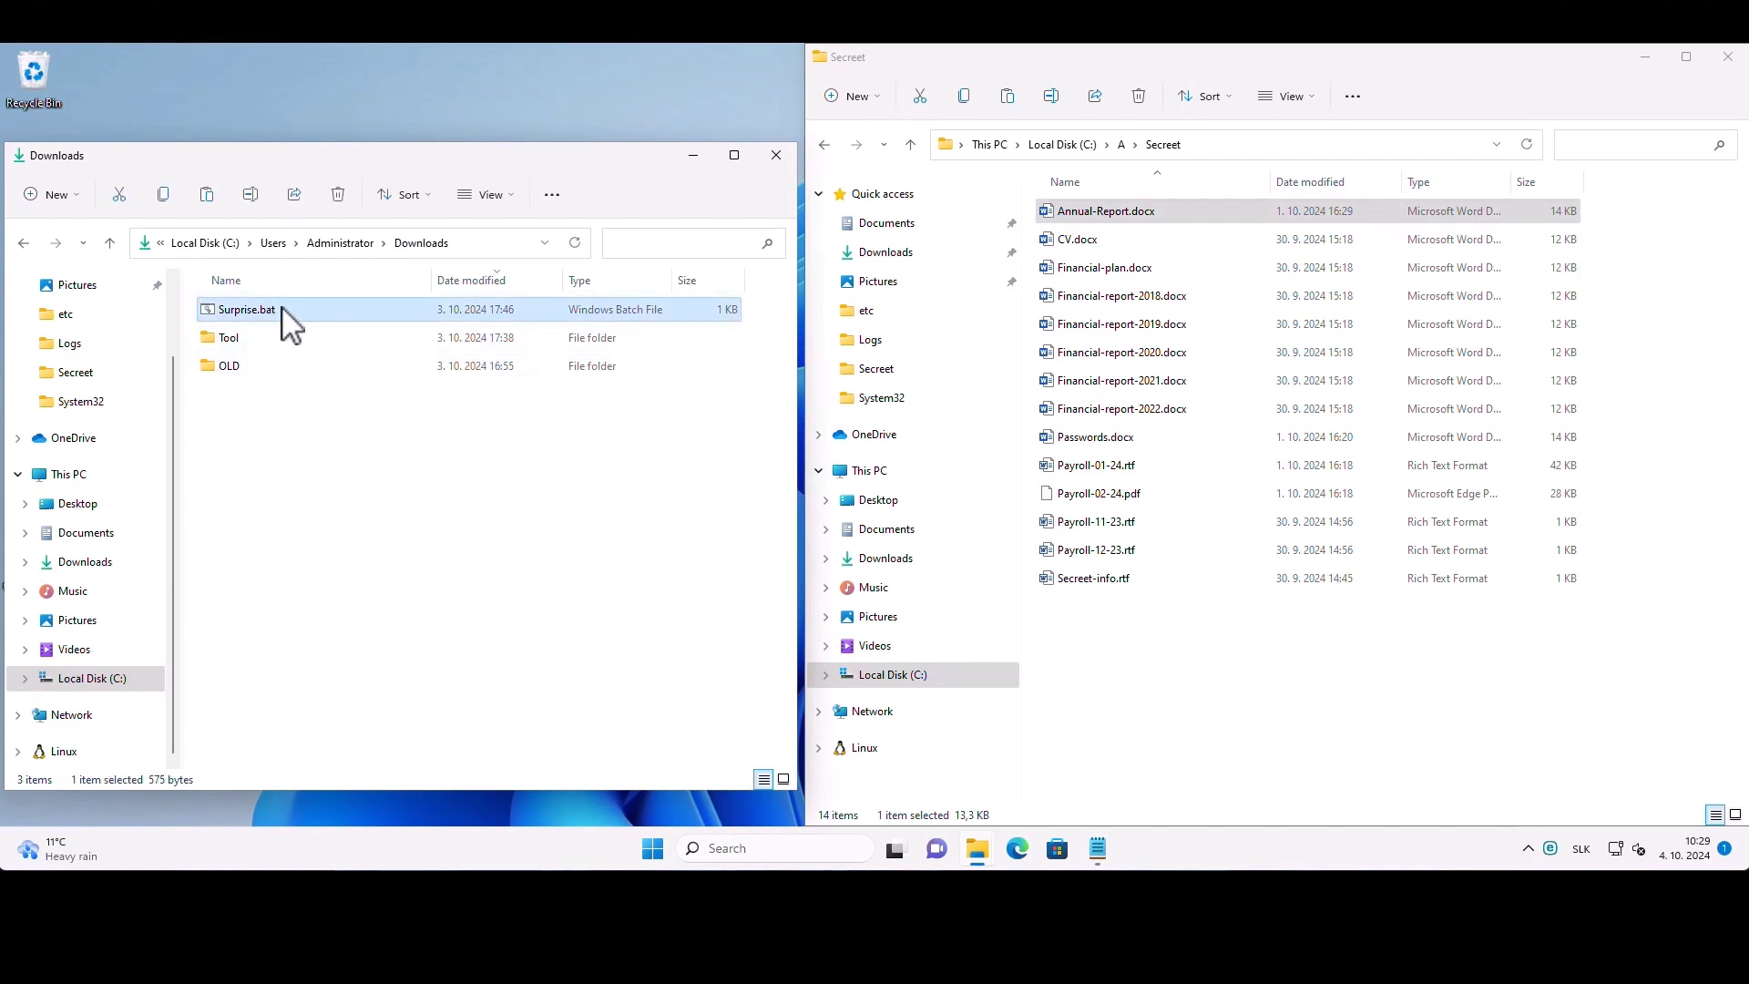
# Step: Run Surprise.bat, dismiss the ransomware-behaviour and threat-removed alerts, and reach the restored-files notice
pyautogui.doubleClick(248, 309)
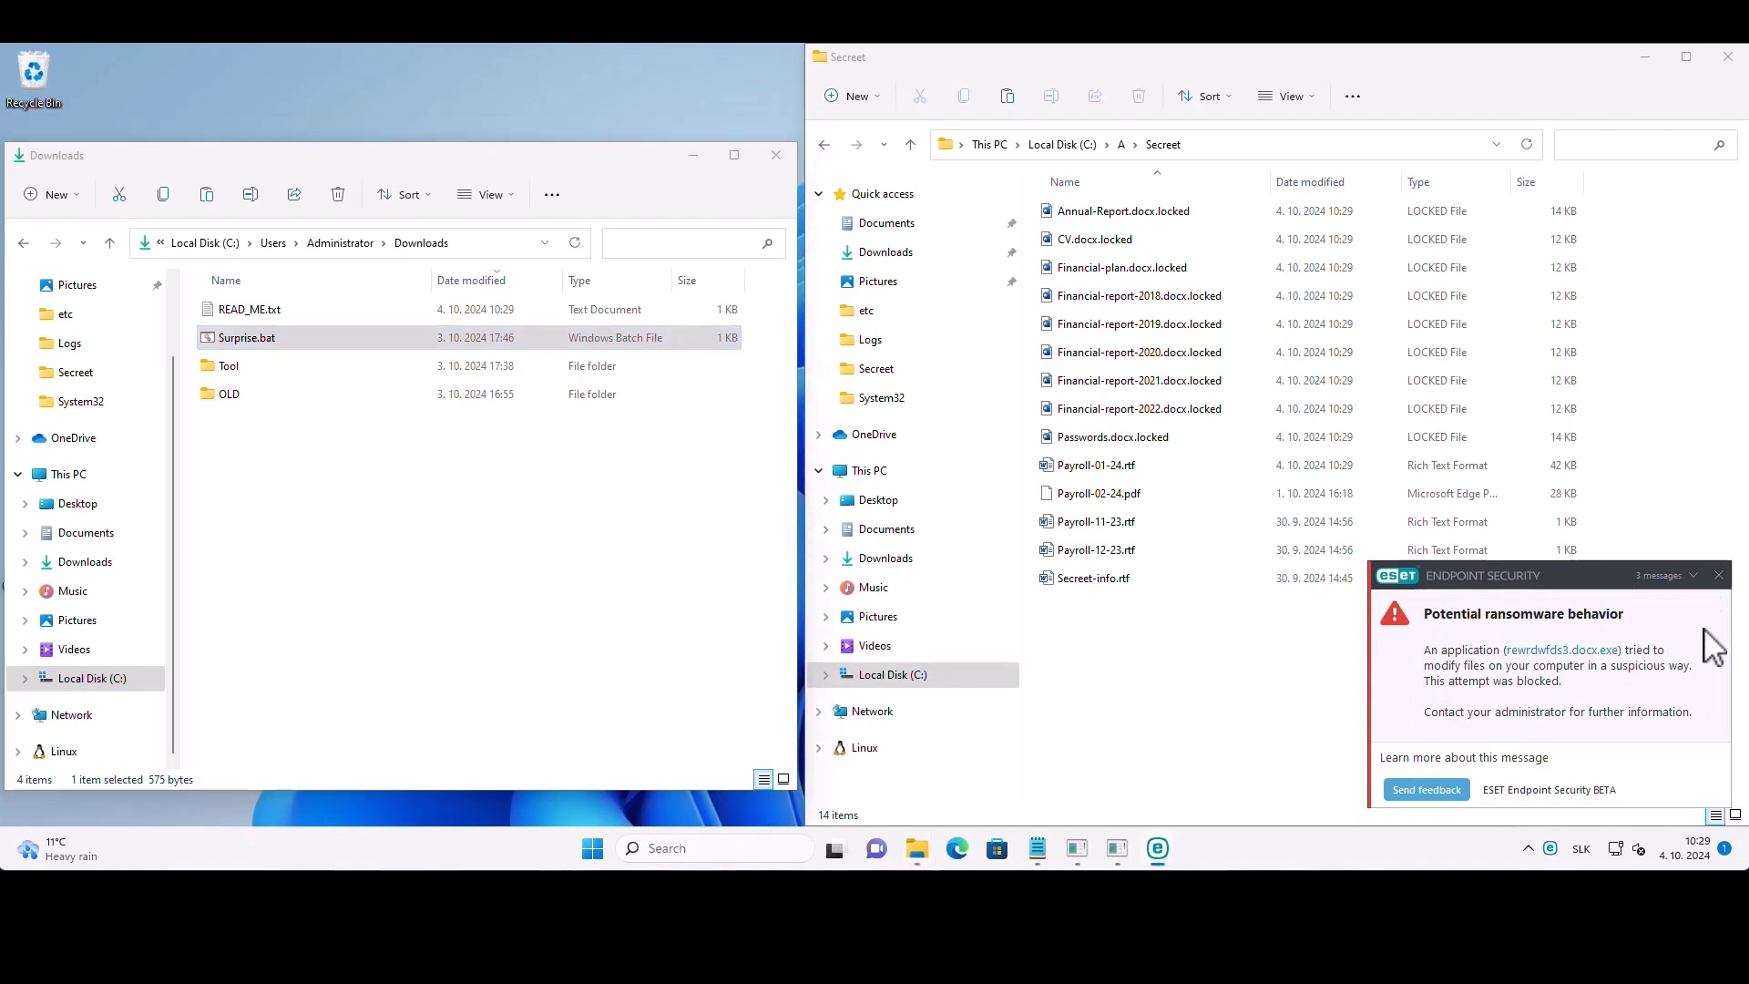
pyautogui.click(1719, 575)
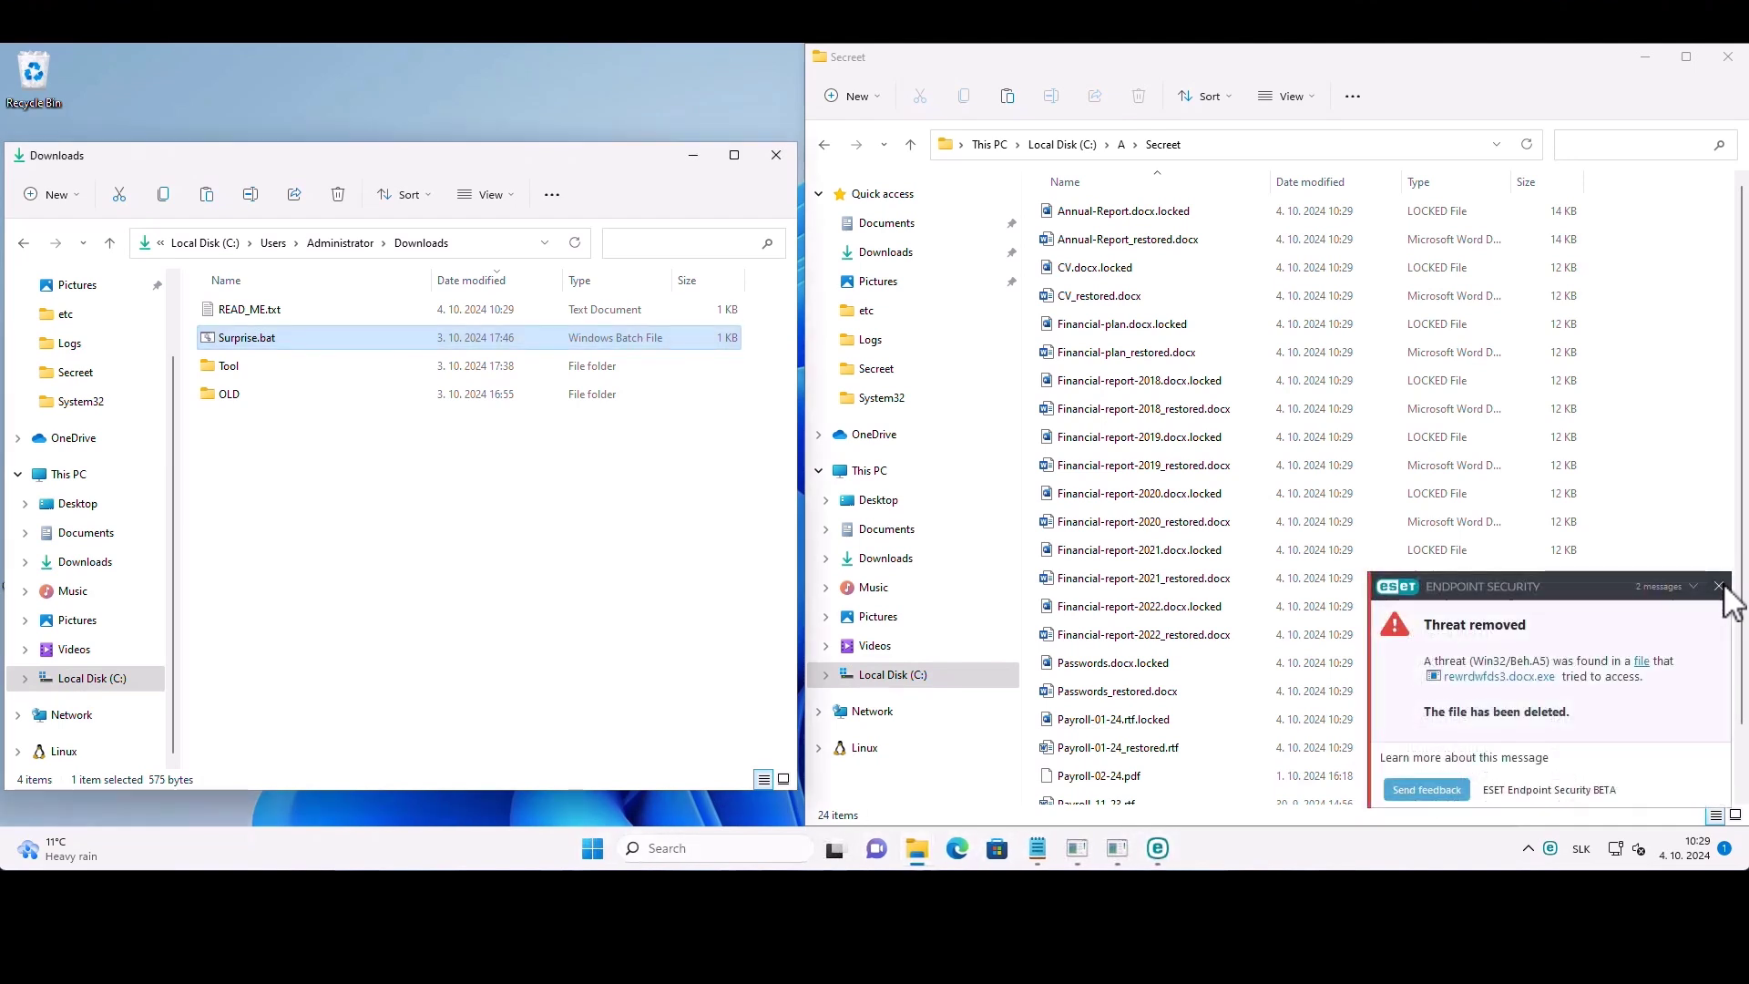
pyautogui.click(1719, 586)
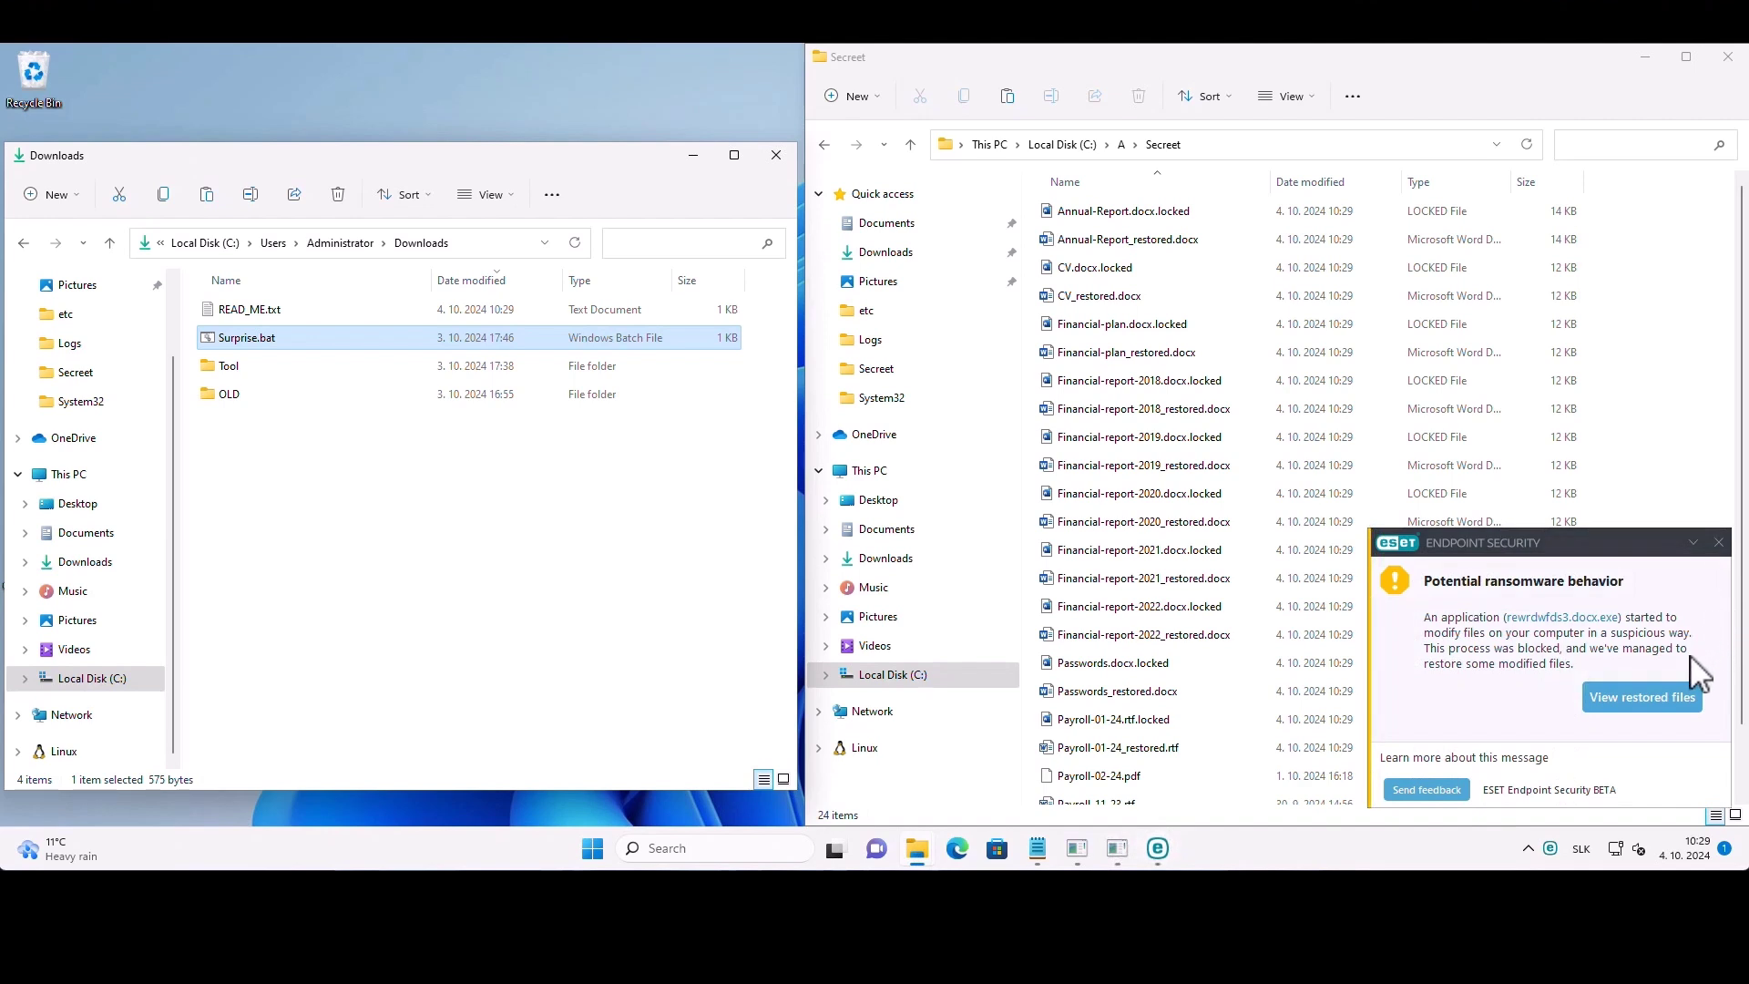
pyautogui.click(1674, 687)
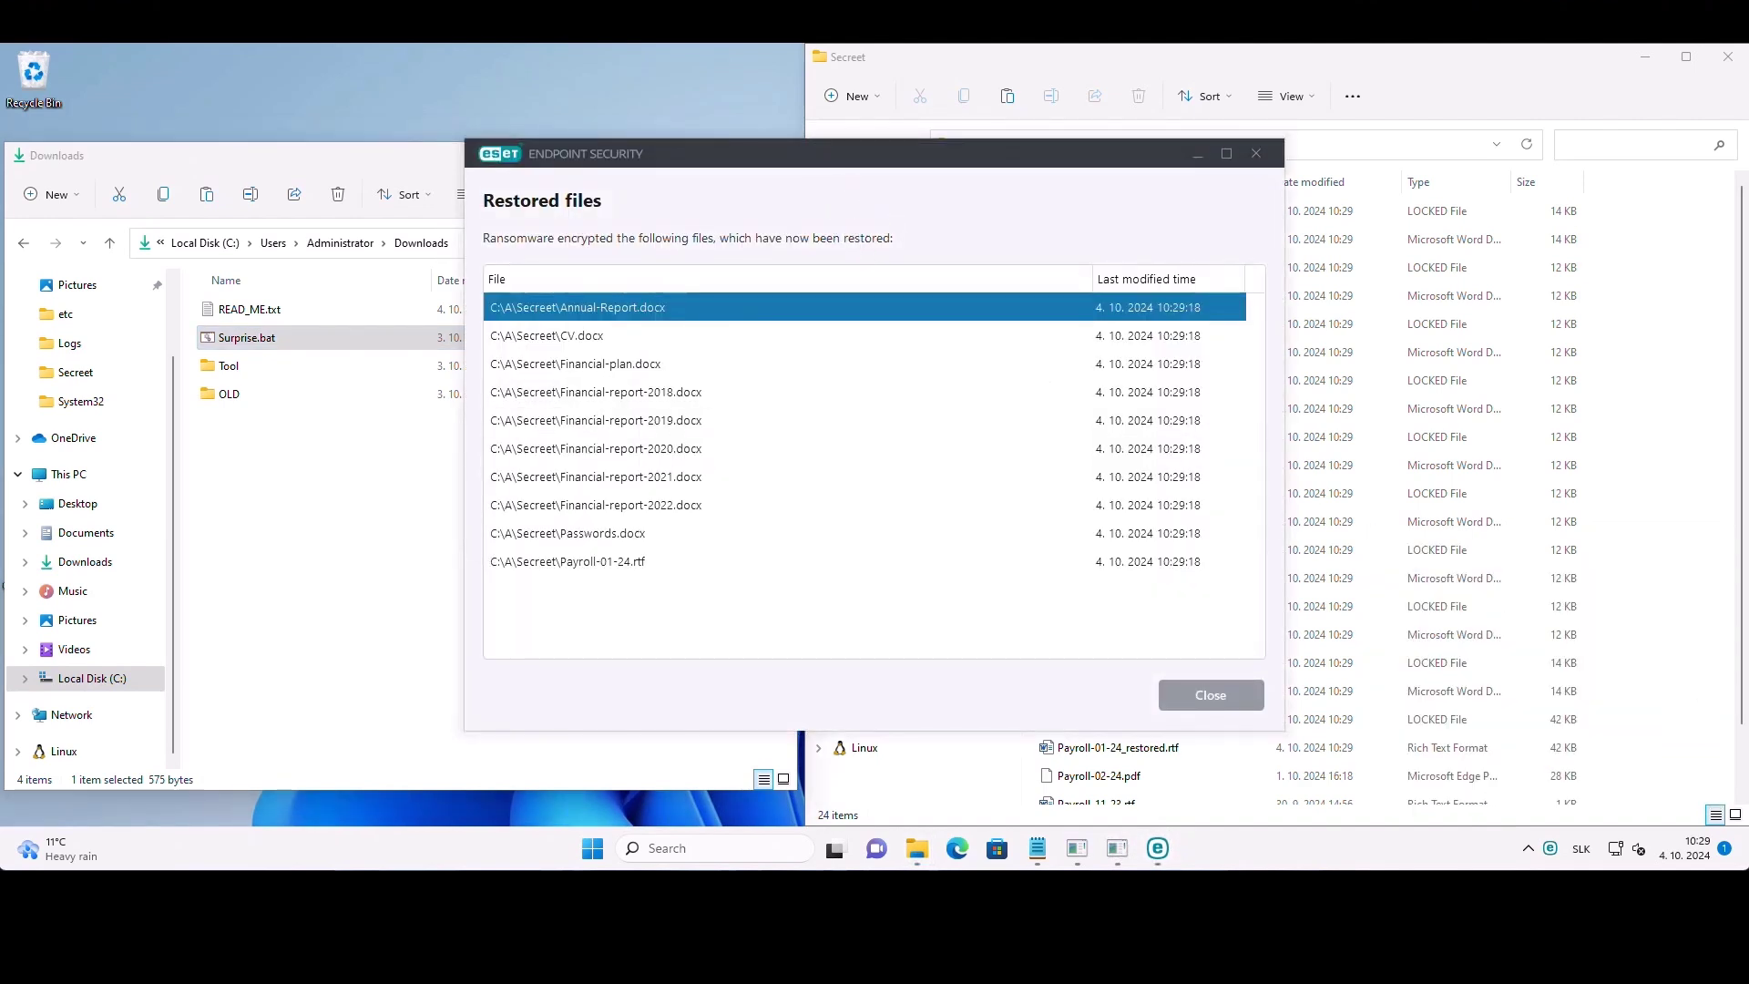
# Step: Move the restored files list aside and open the READ_ME.txt ransom note from Downloads
pyautogui.moveTo(831, 168)
pyautogui.mouseDown()
pyautogui.moveTo(818, 224)
pyautogui.moveTo(794, 226)
pyautogui.mouseUp()
pyautogui.click(294, 458)
pyautogui.doubleClick(248, 310)
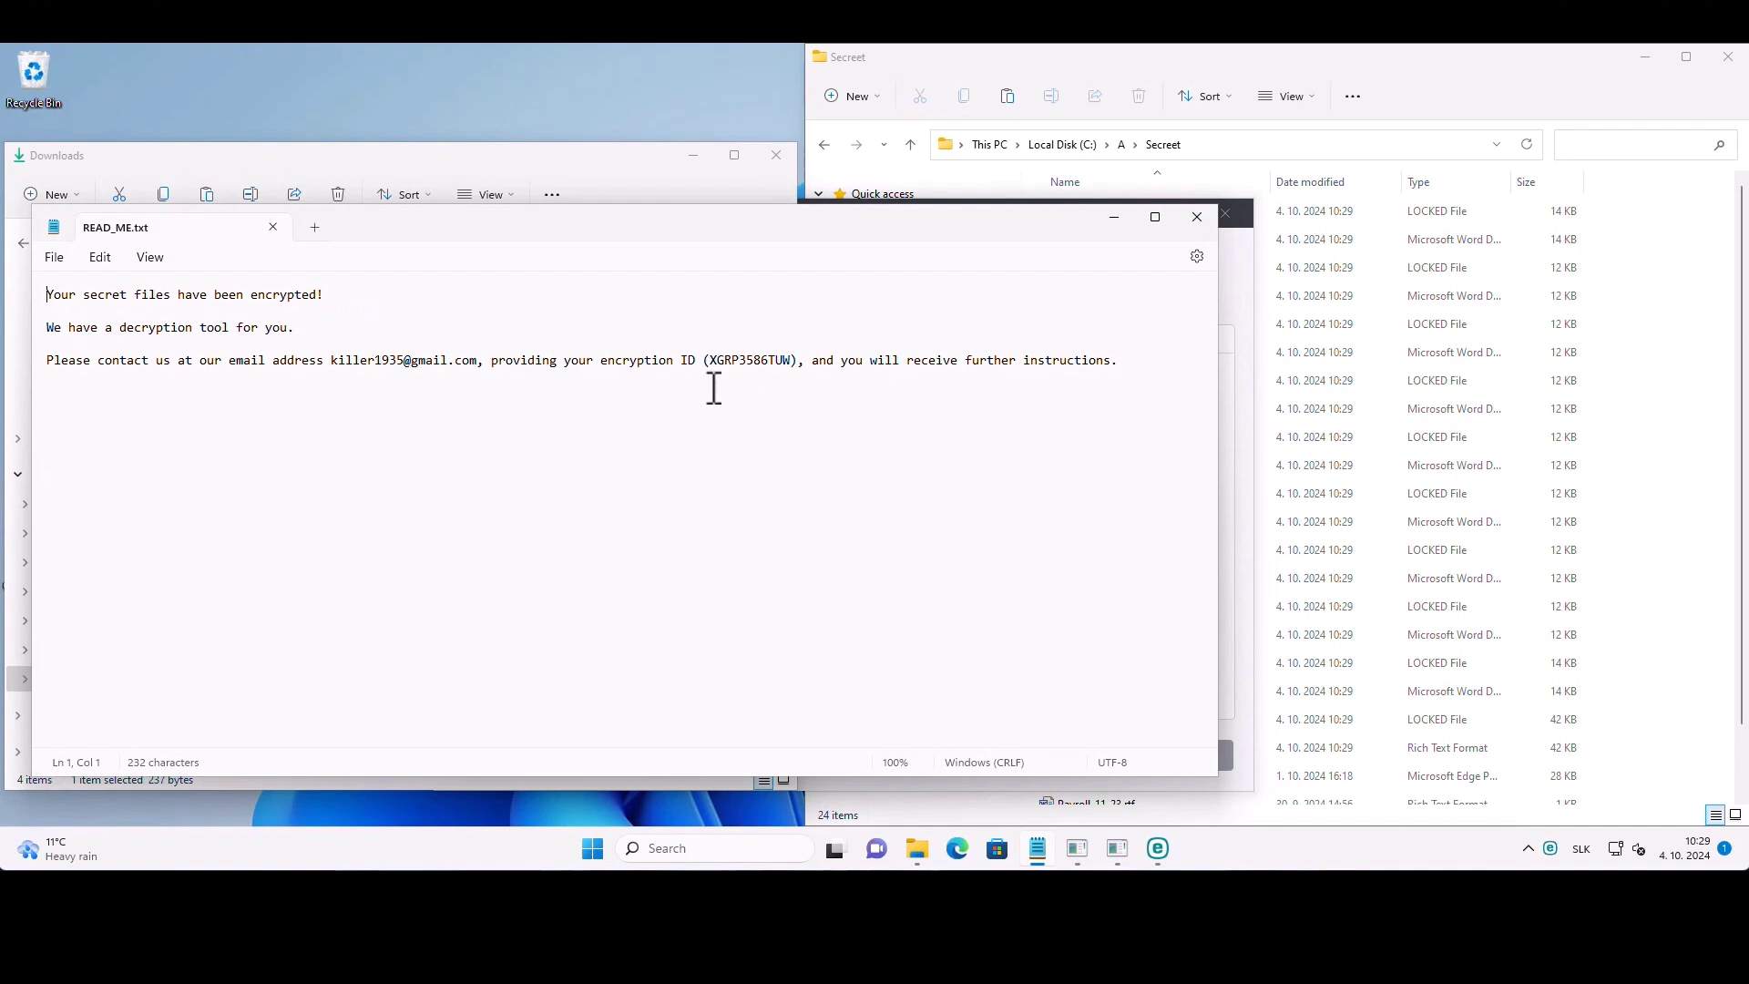
# Step: Place the restored files list beside the Secreet folder to compare its contents
pyautogui.click(1427, 75)
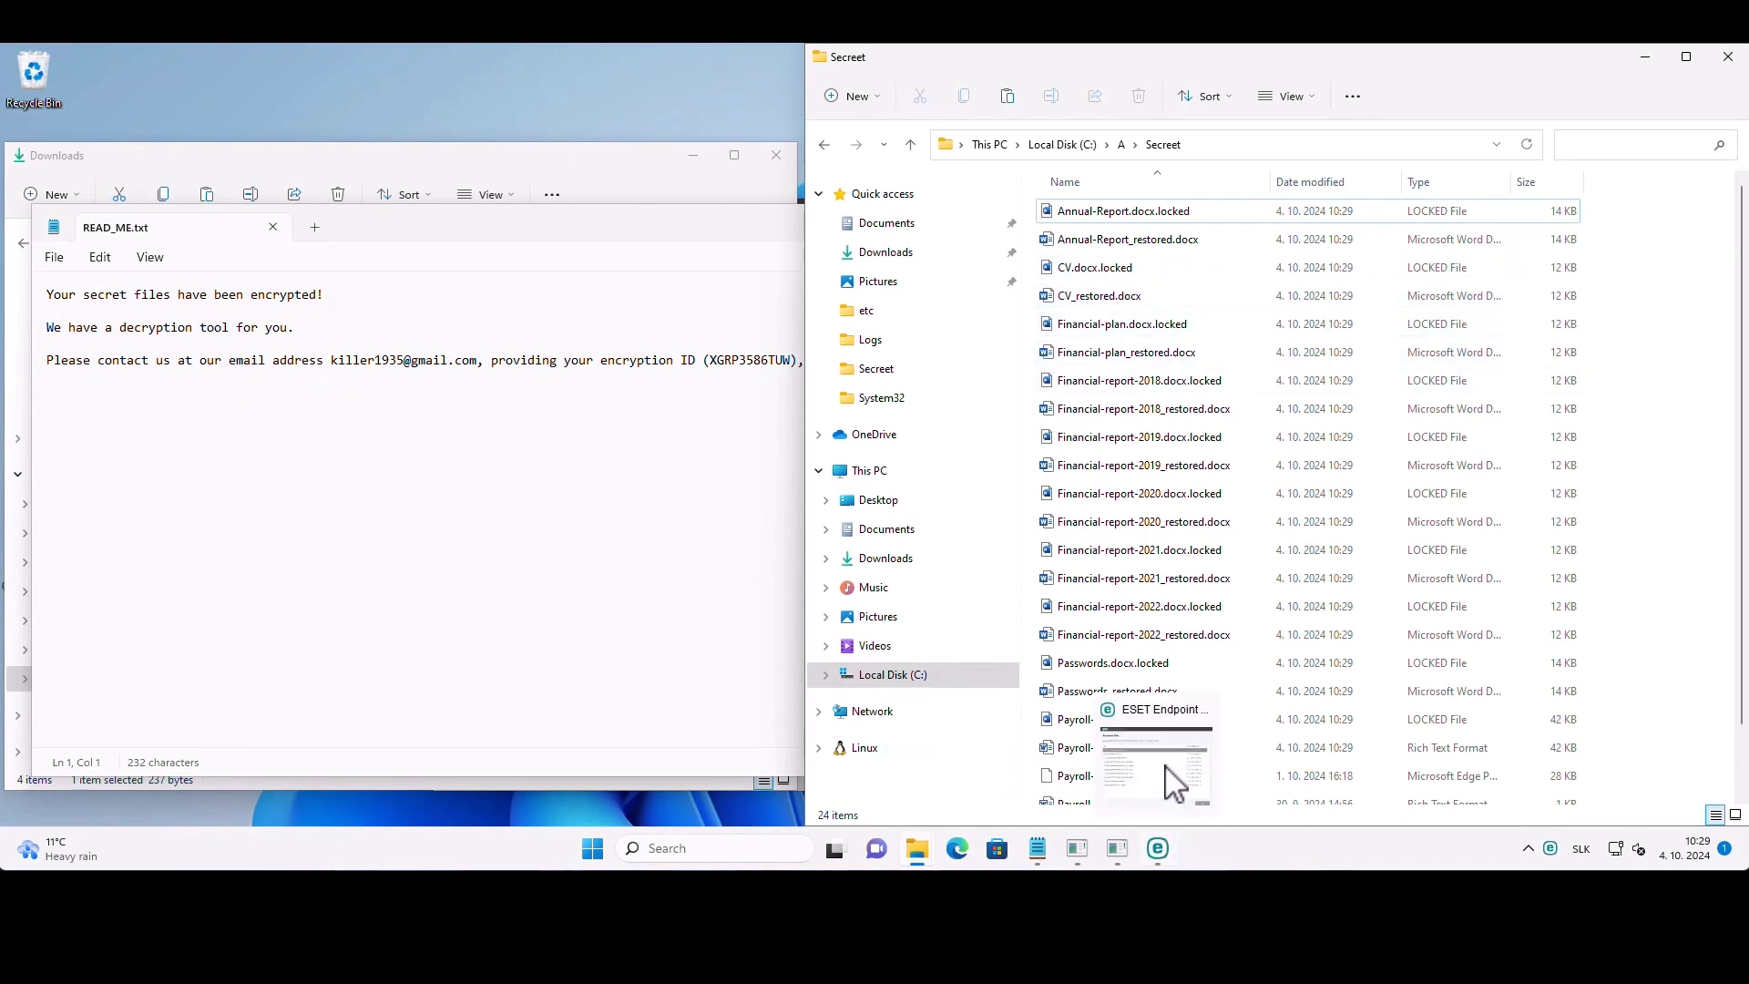
pyautogui.click(1170, 768)
pyautogui.moveTo(755, 214); pyautogui.dragTo(515, 242)
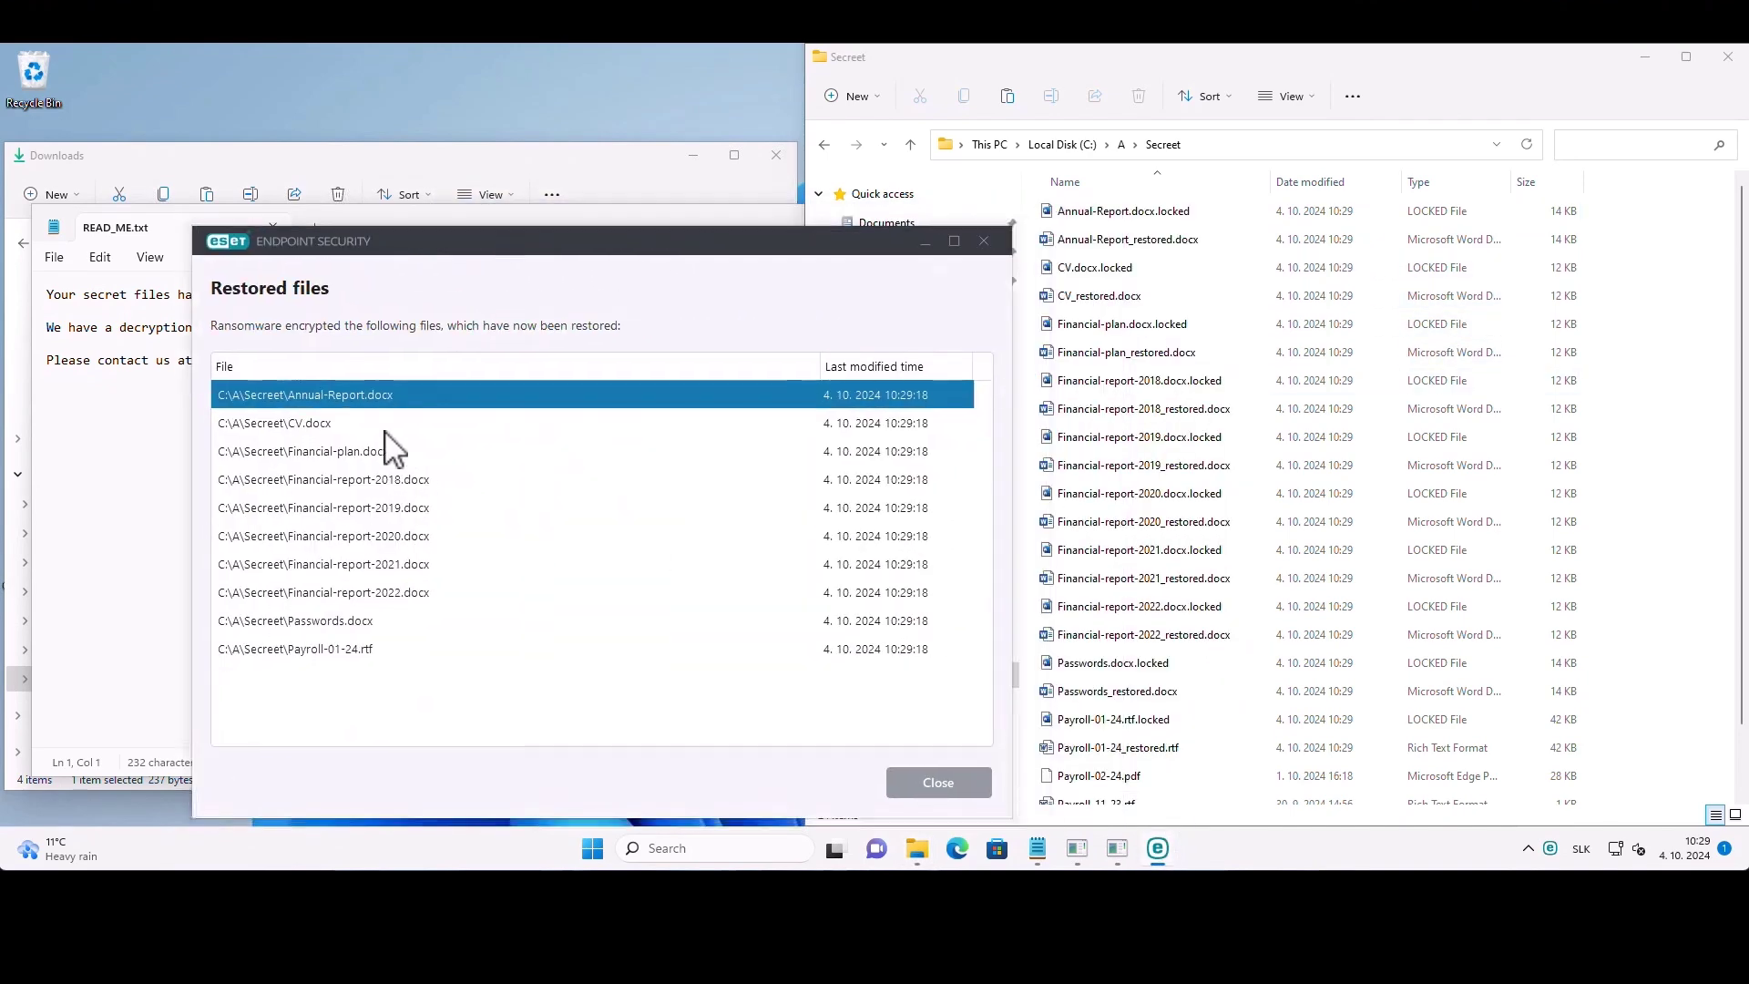
pyautogui.click(1127, 239)
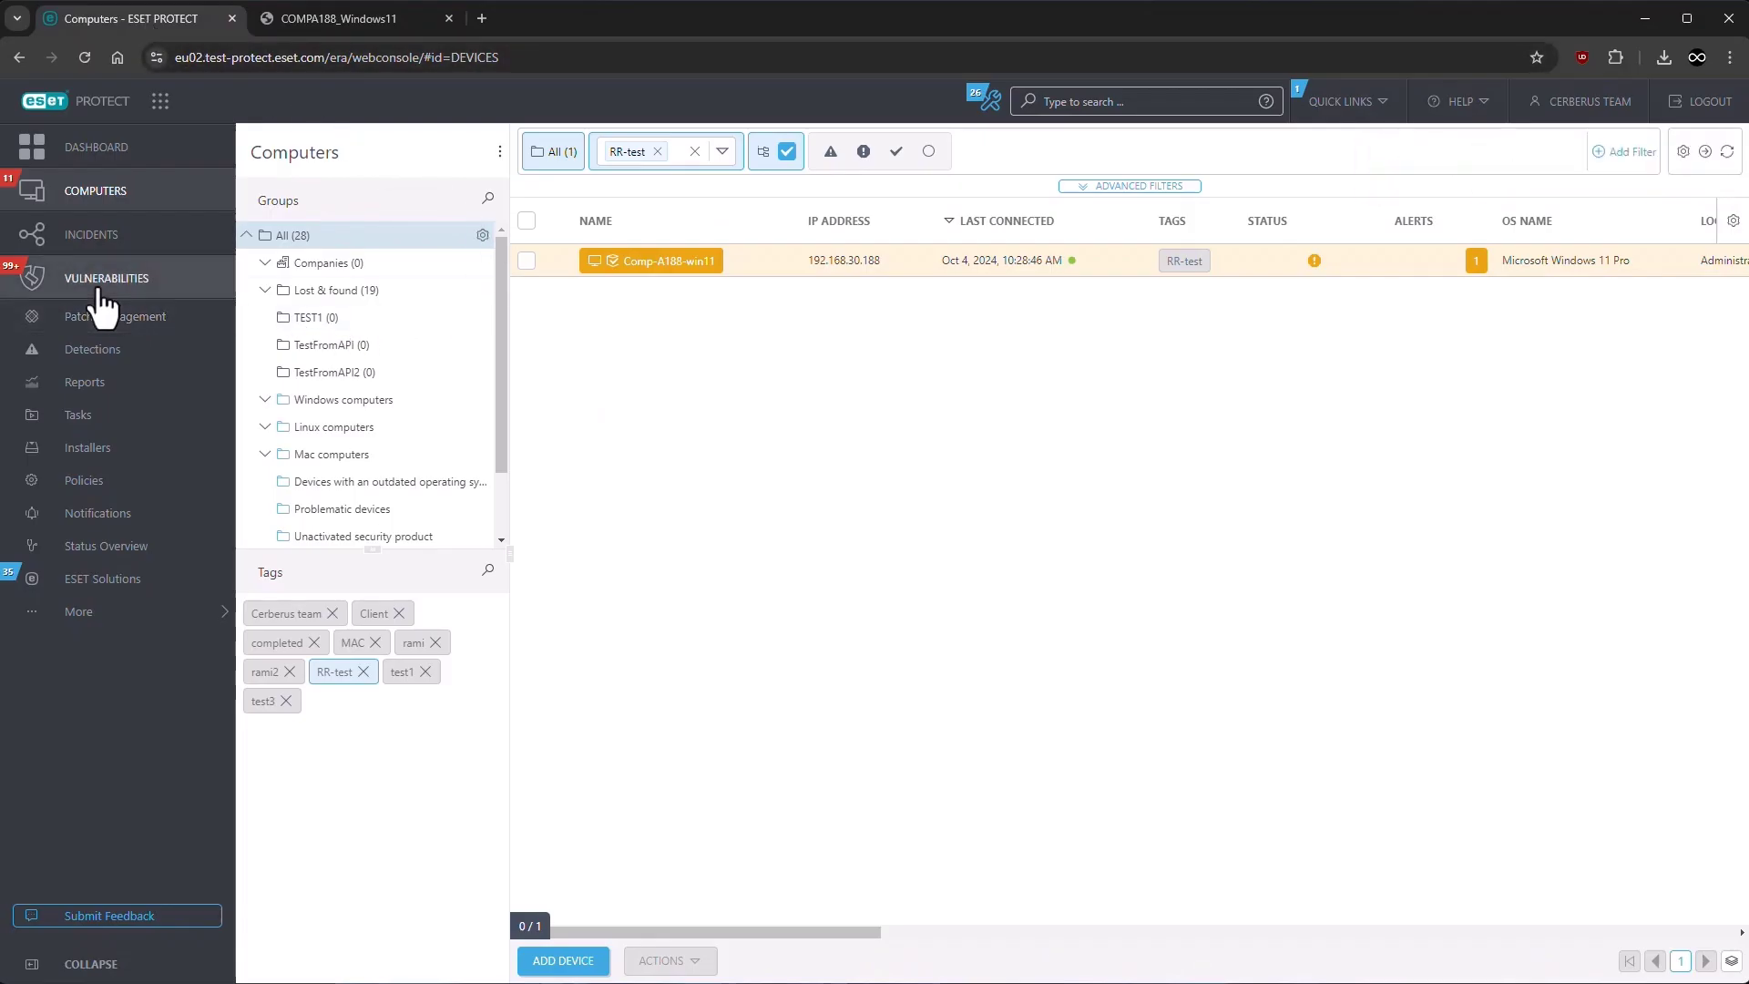
# Step: Open the Win32/Beh.A5 detection's details and show its ten restored Secret-folder files
pyautogui.click(92, 348)
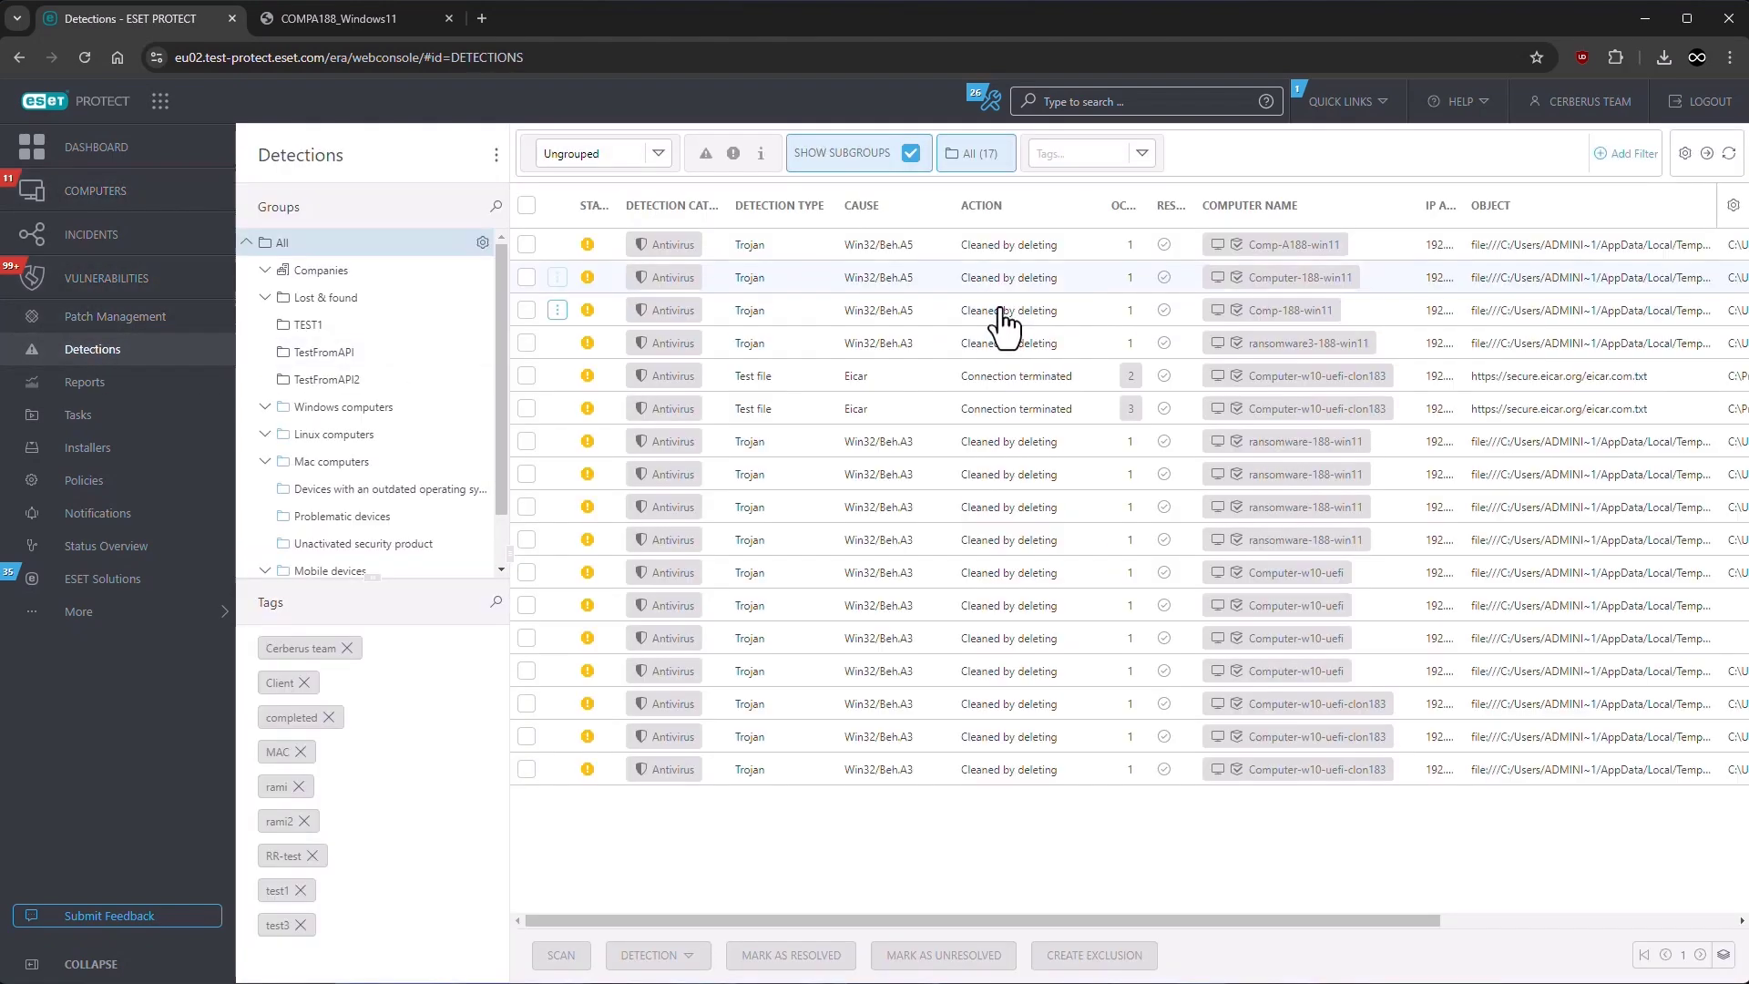
pyautogui.click(738, 246)
pyautogui.click(749, 153)
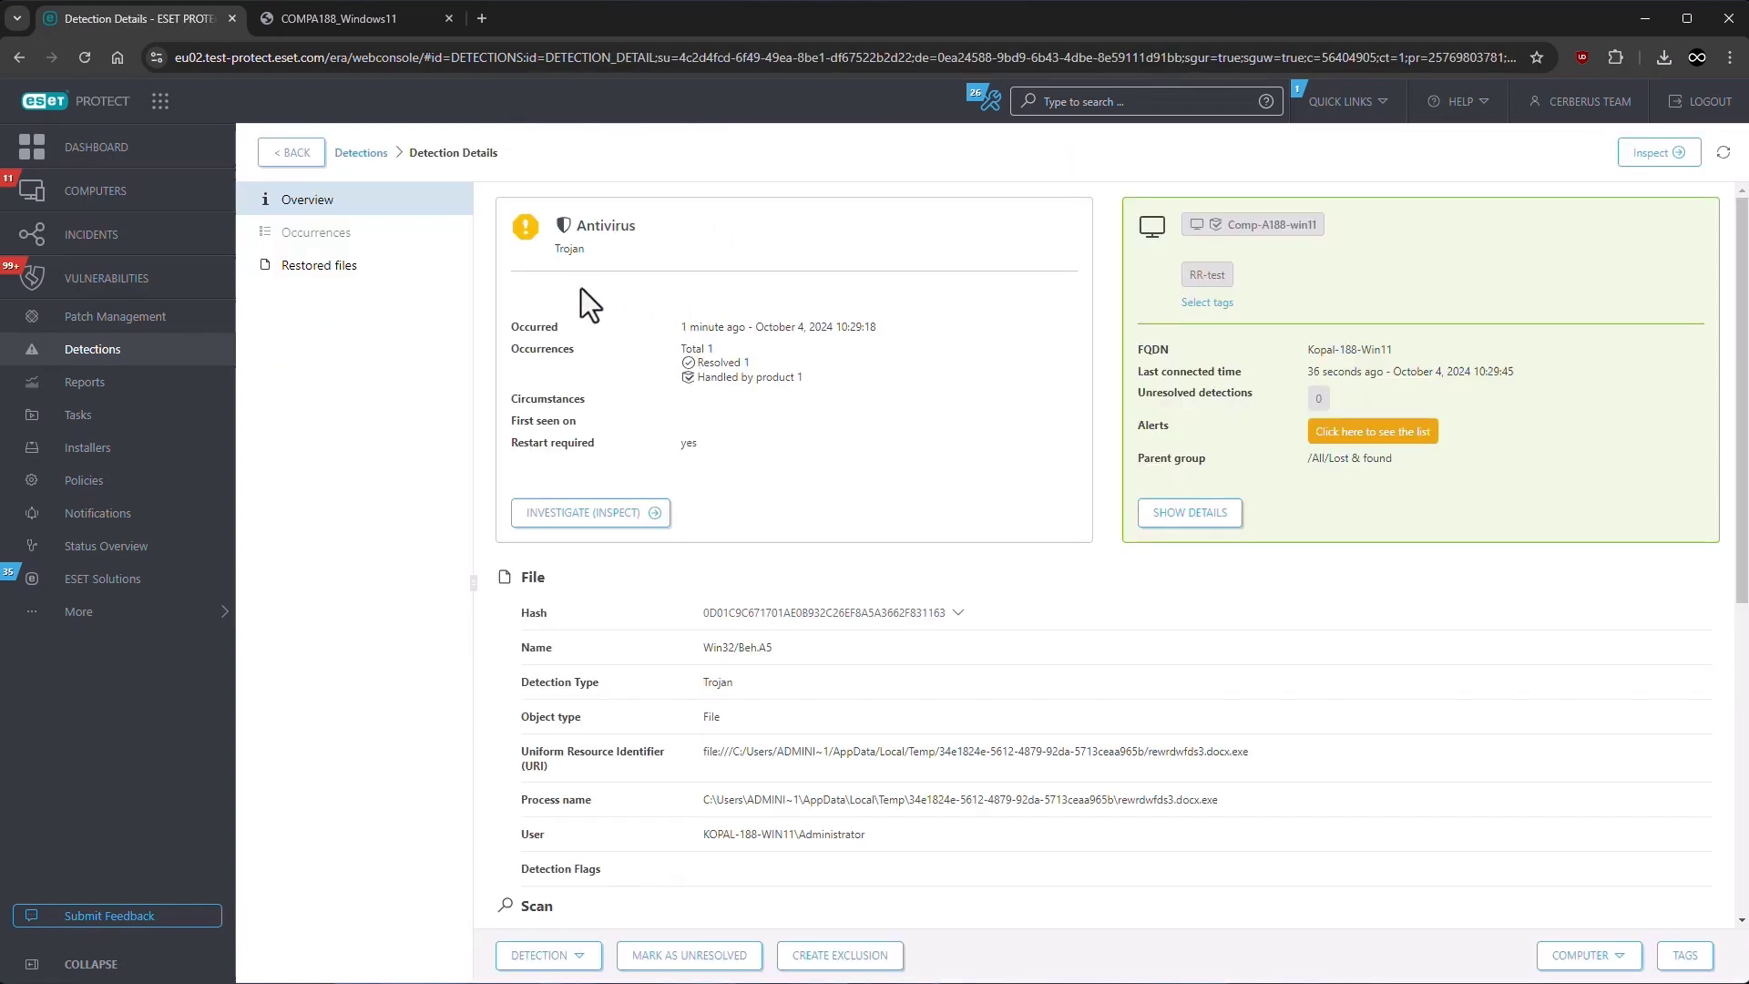
pyautogui.scroll(-2, 758, 650)
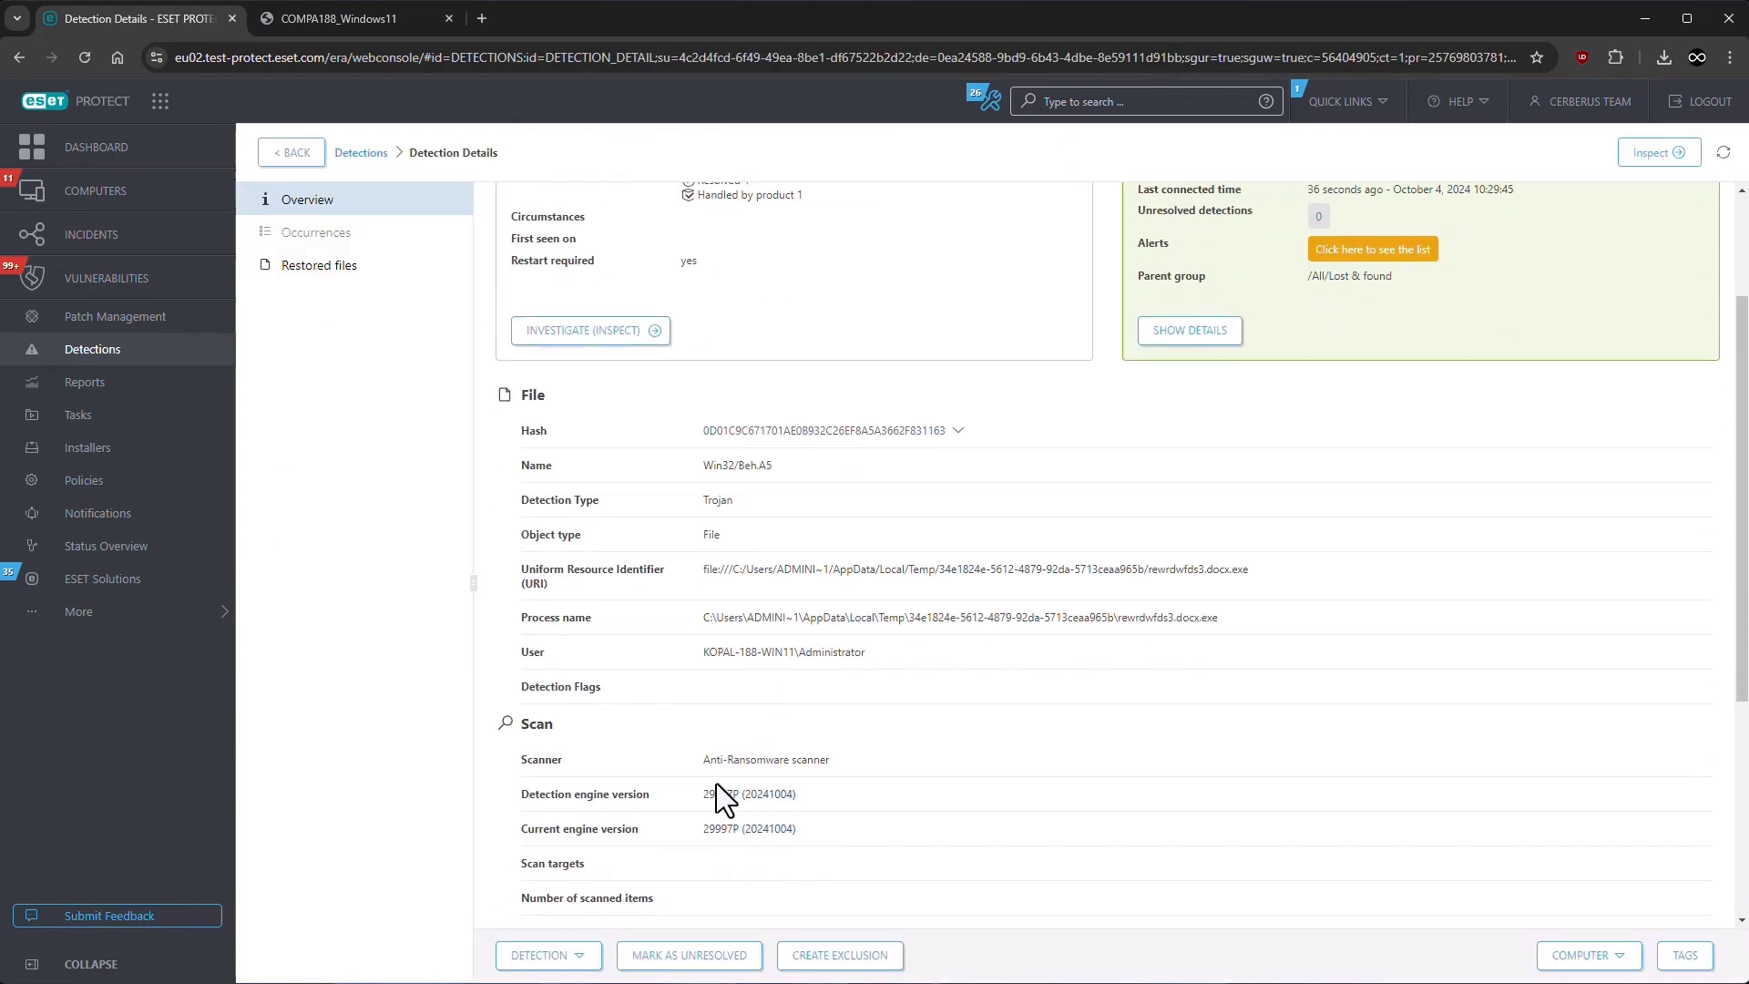
pyautogui.doubleClick(765, 760)
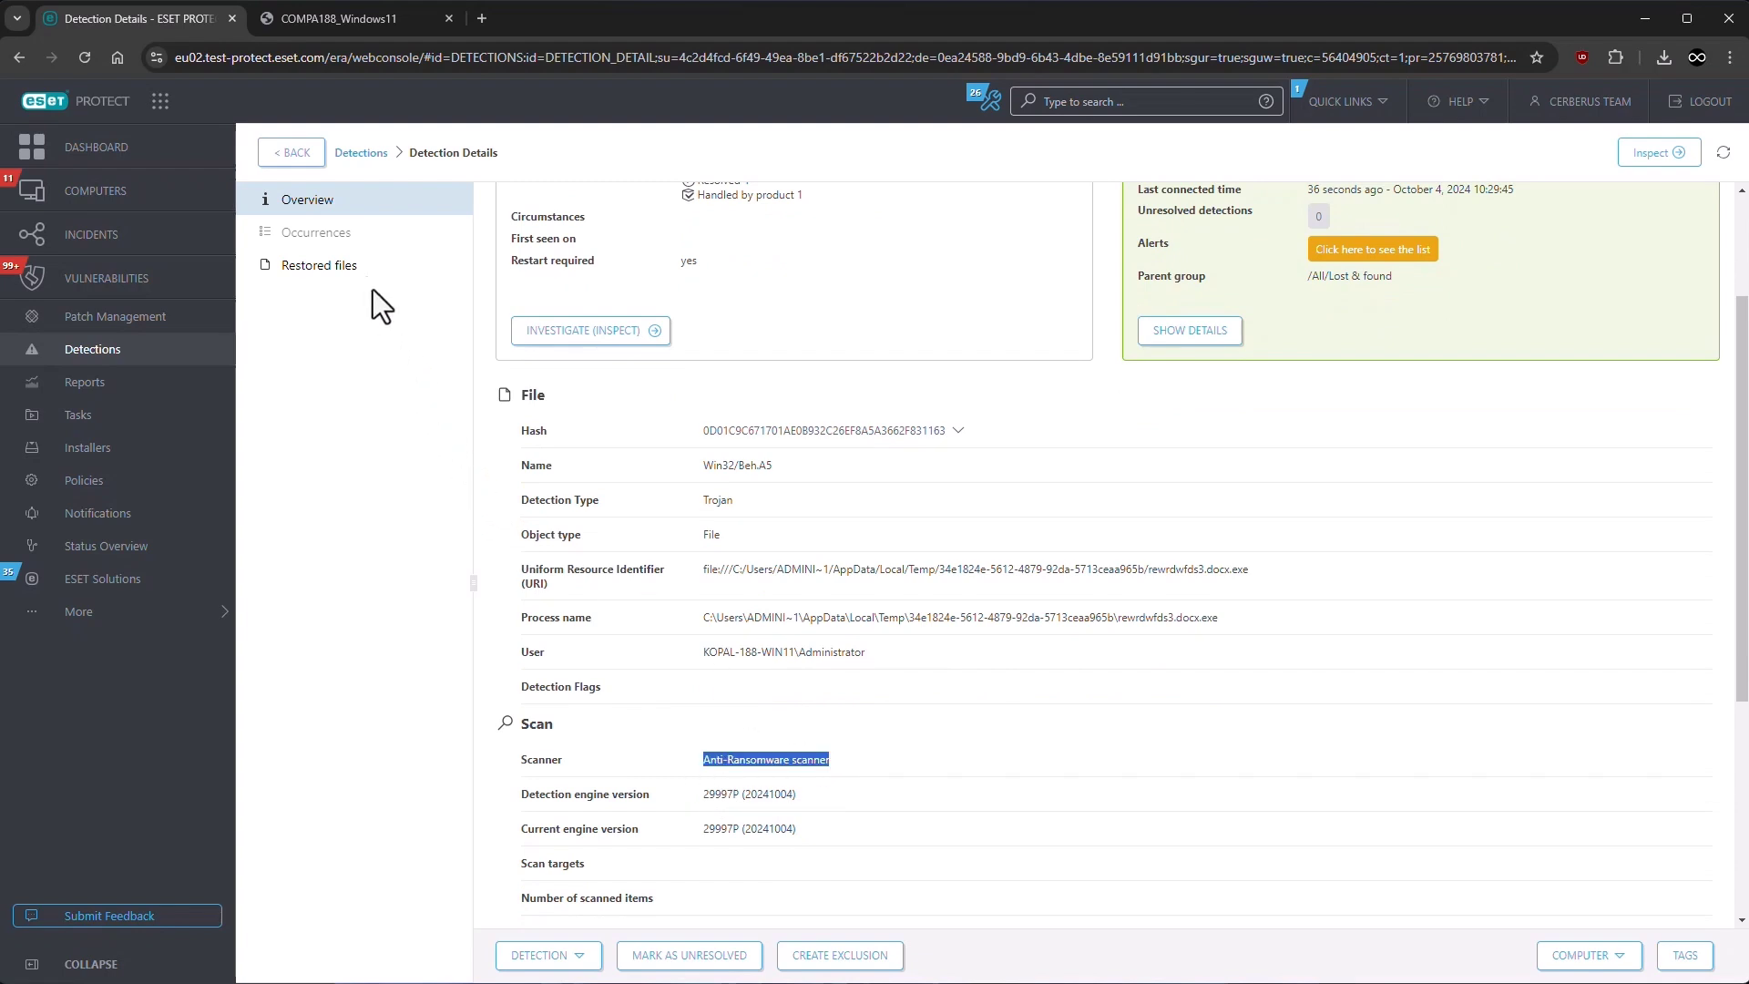
pyautogui.click(318, 265)
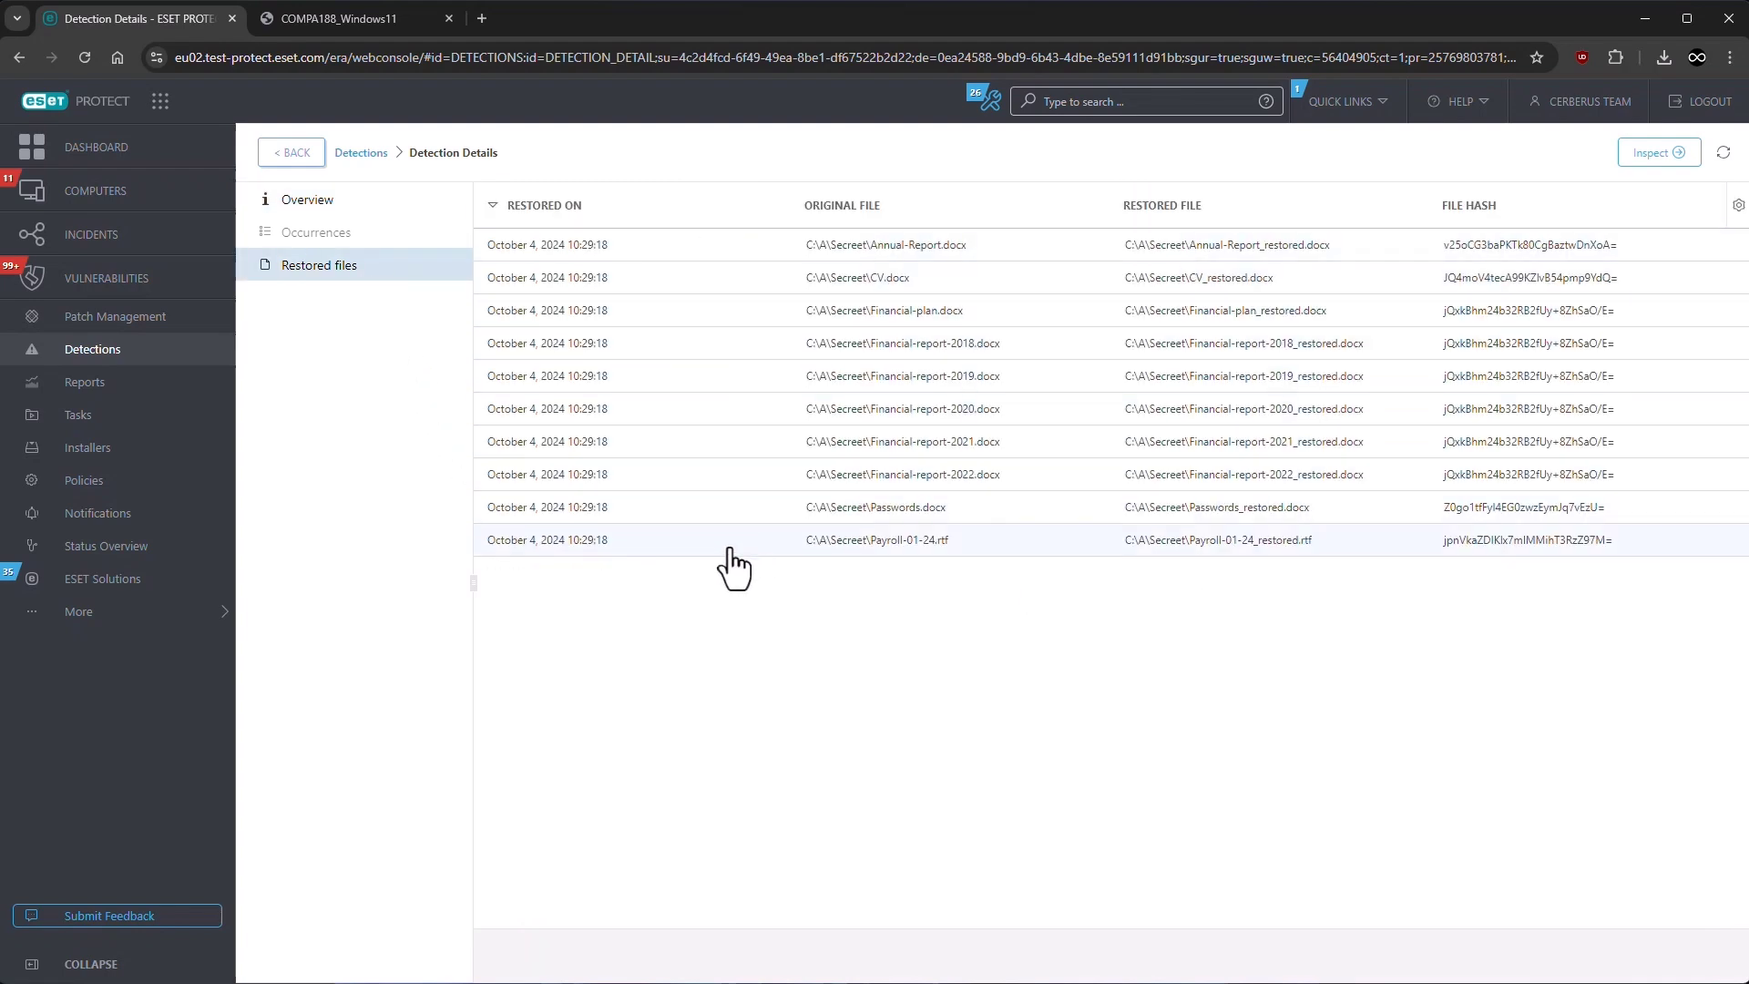
# Step: Open Comp-A188-win11's details from the computer list, then its Detections & Quarantine section
pyautogui.click(95, 190)
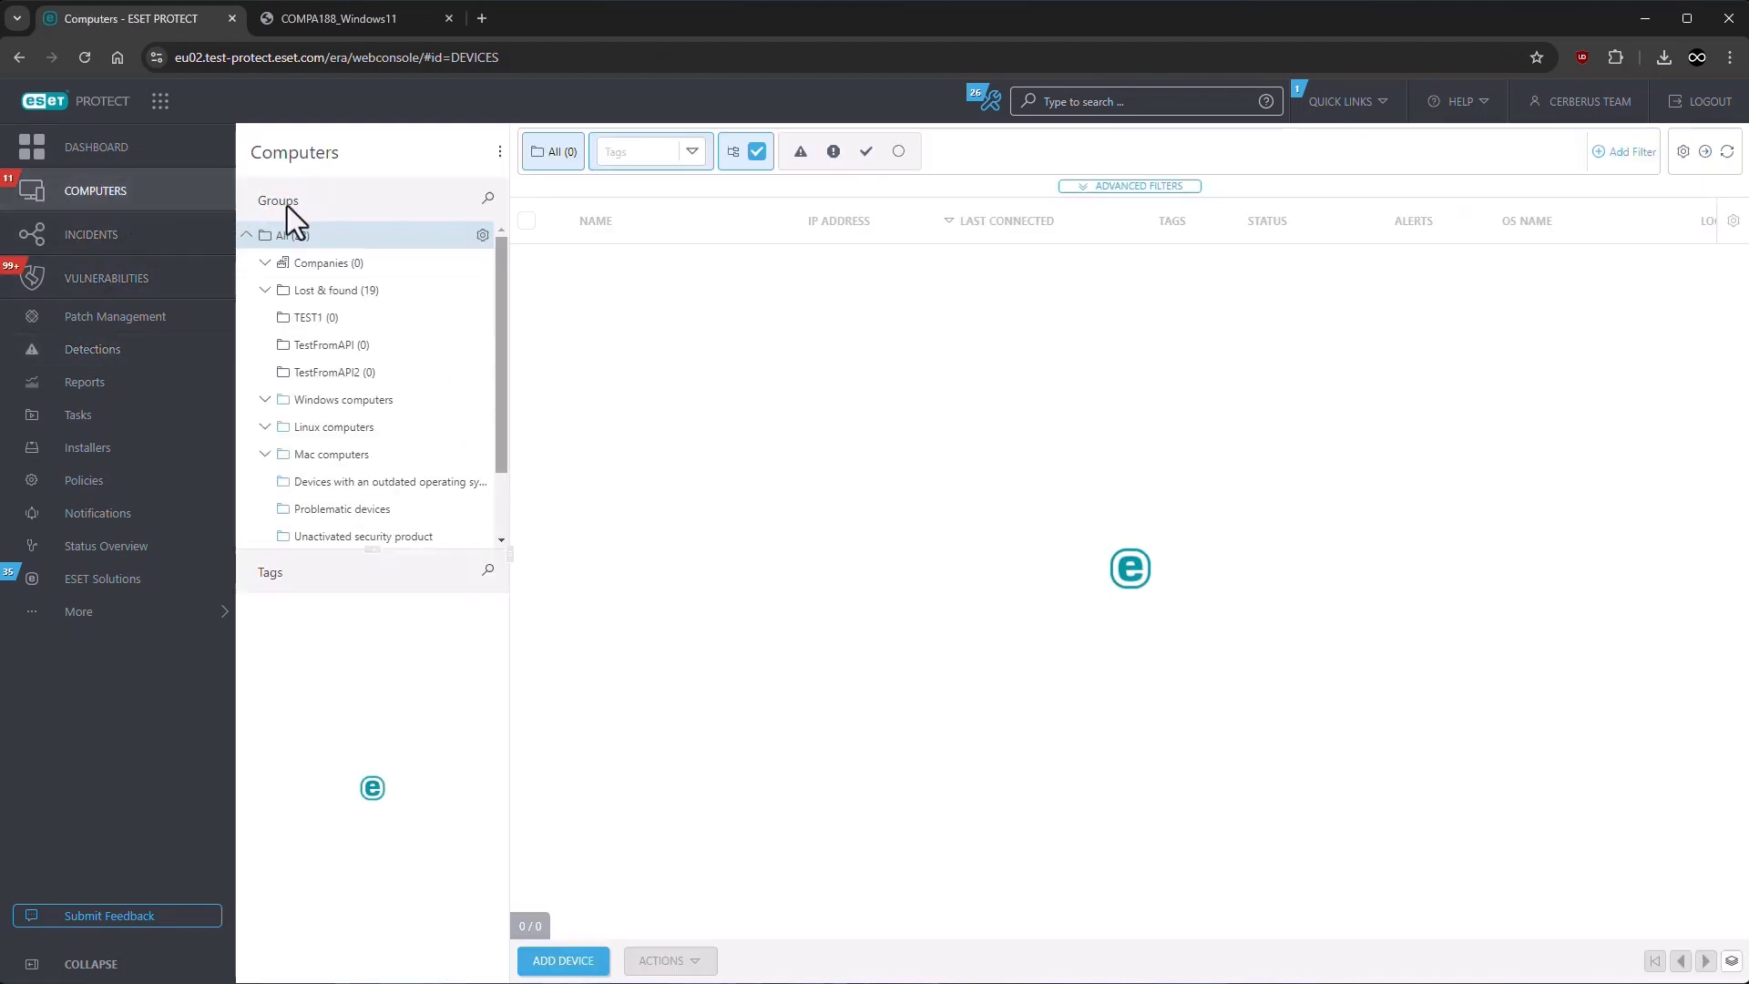
pyautogui.rightClick(761, 269)
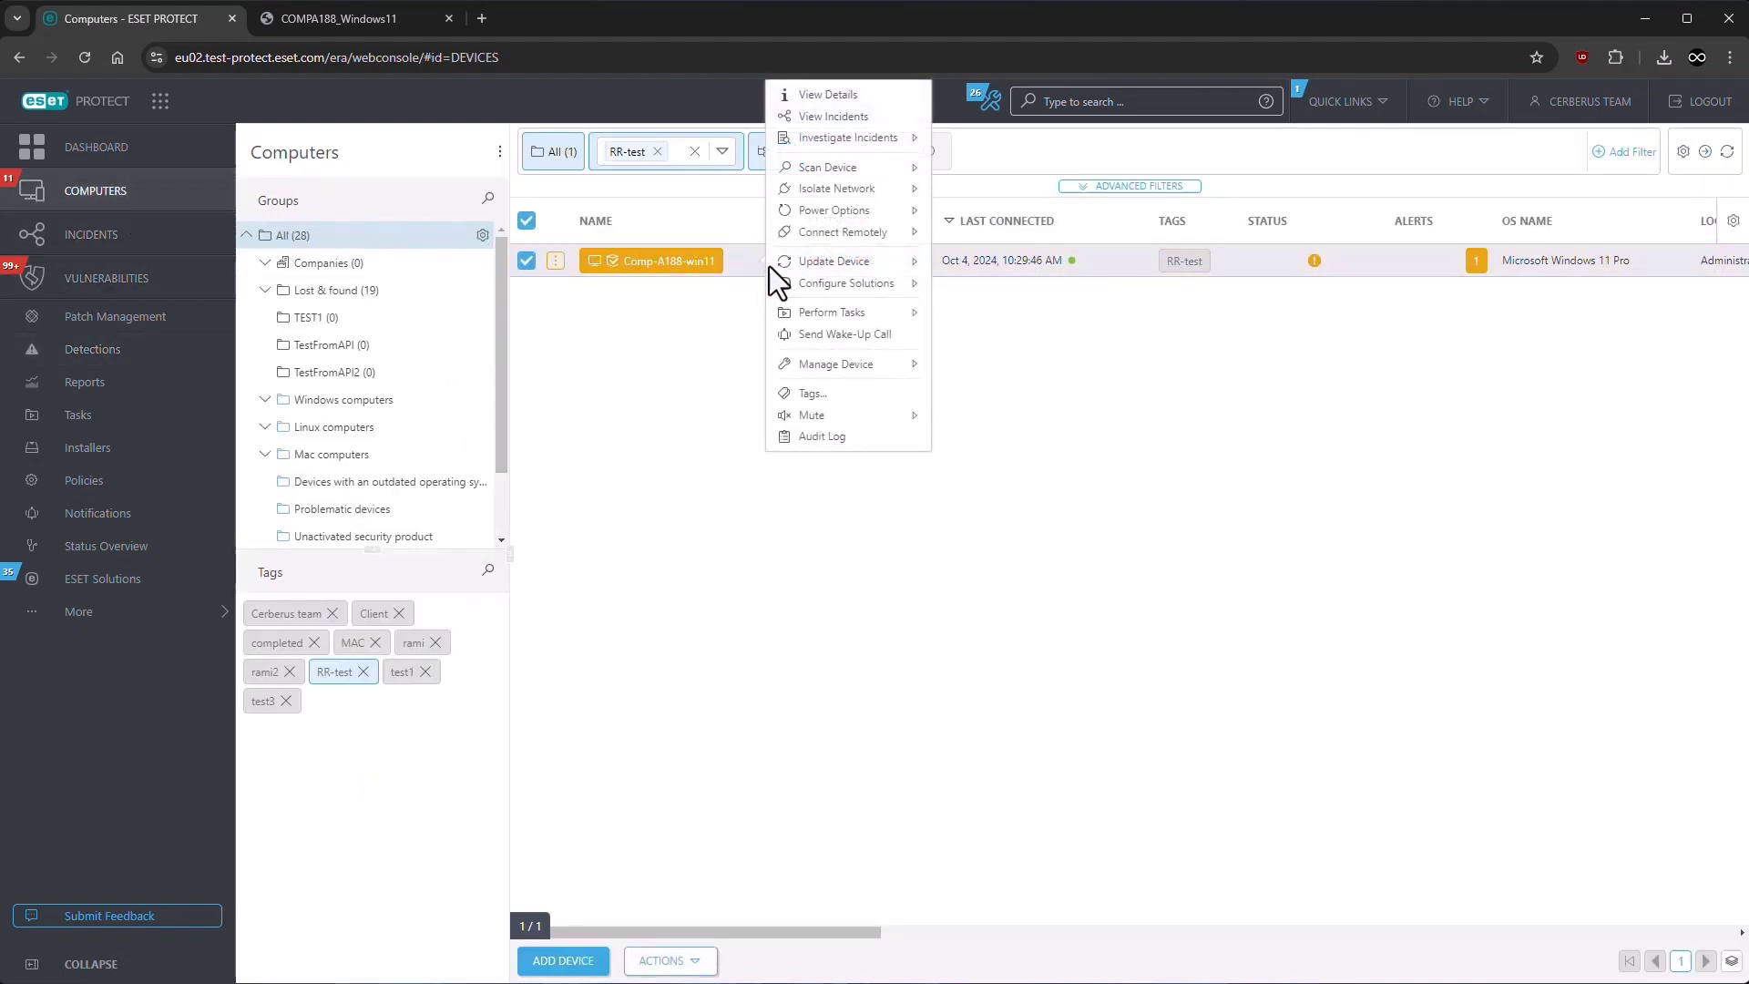
pyautogui.click(827, 93)
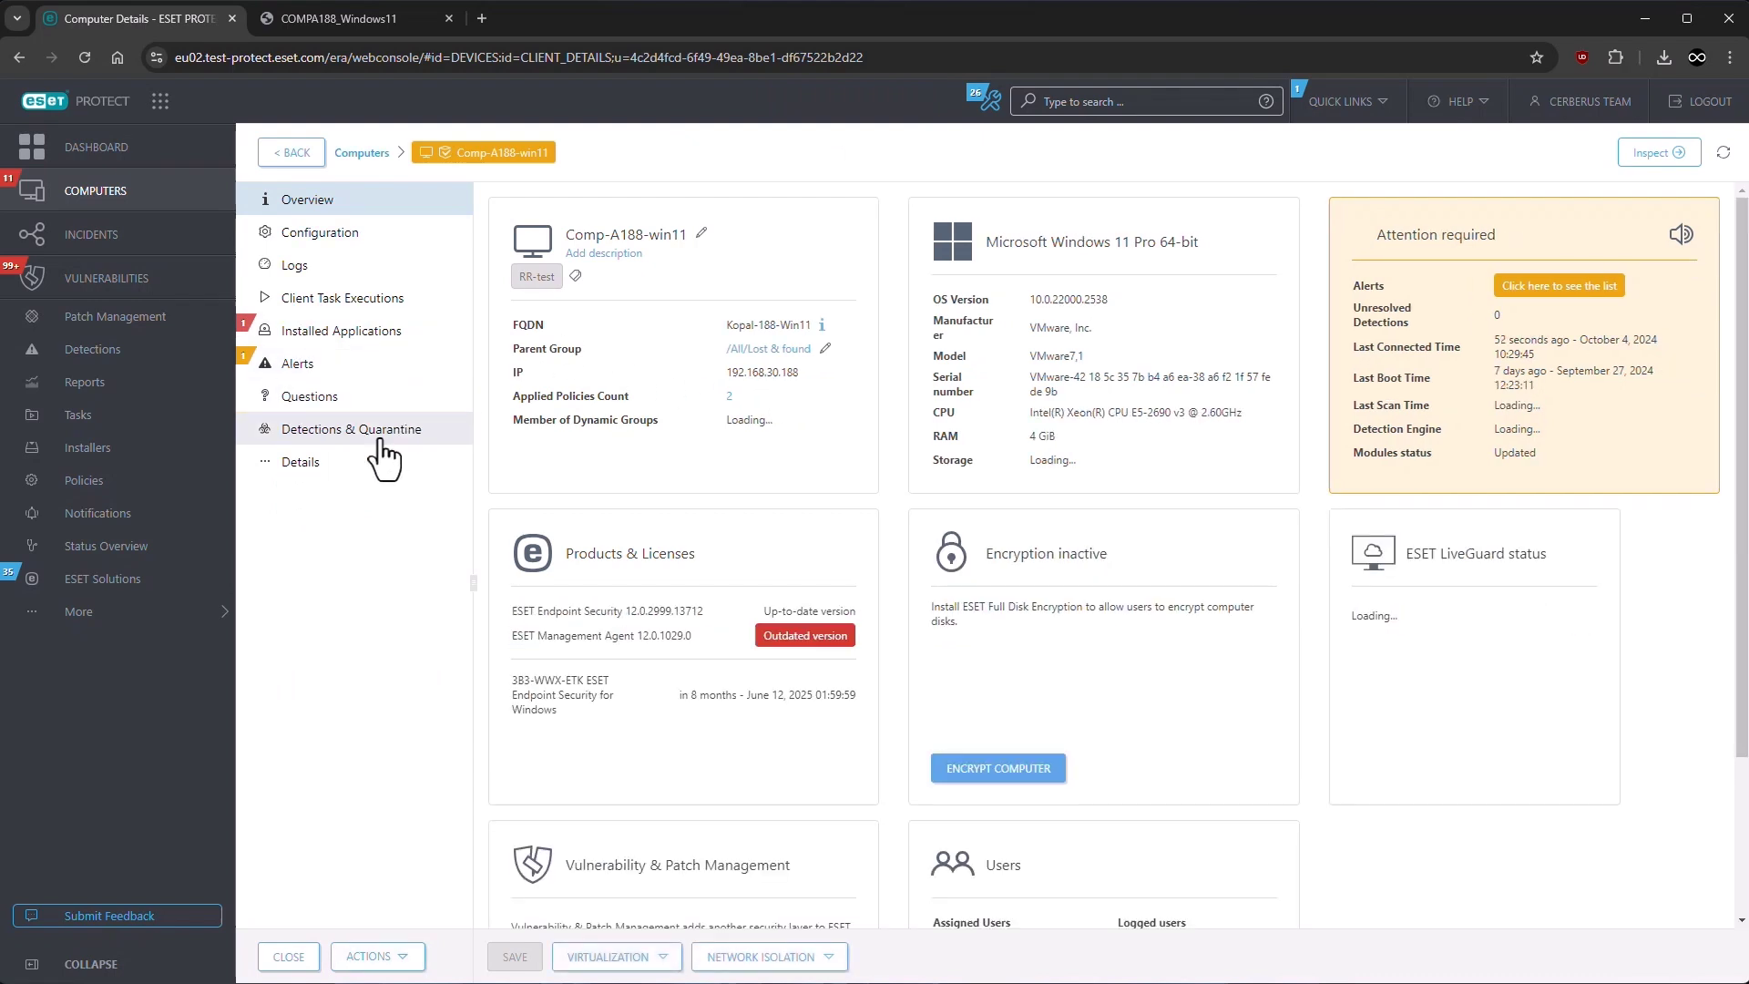
pyautogui.click(351, 429)
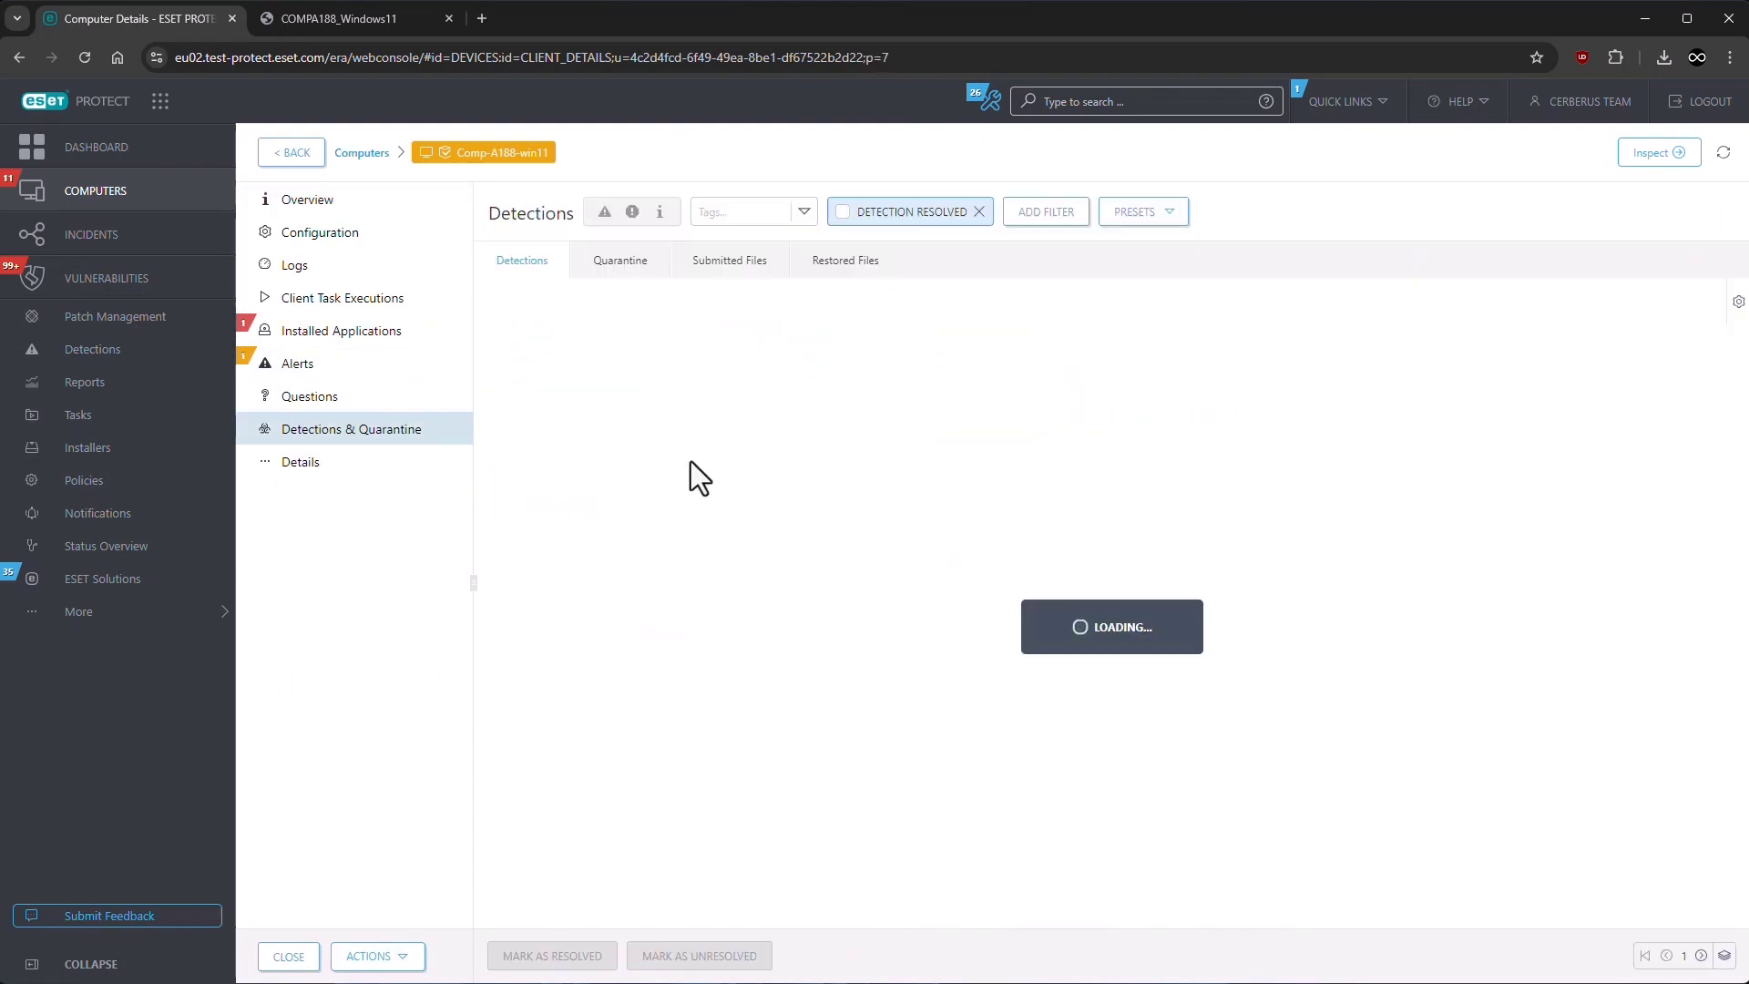